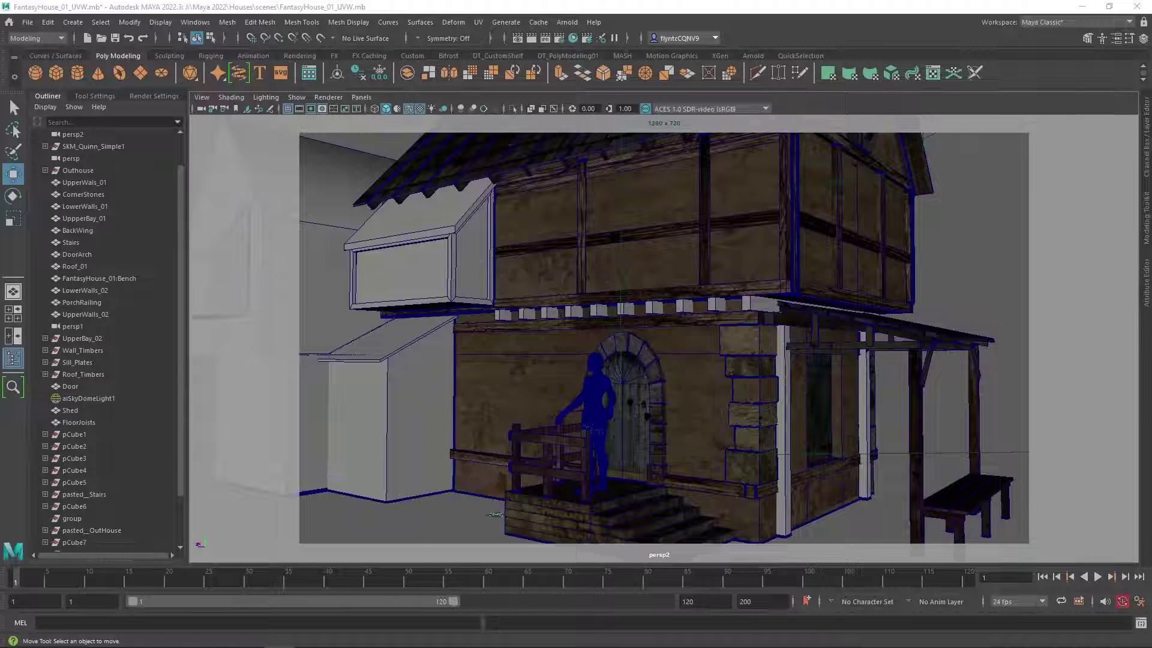
- Examine the posed mannequin against the porch railing, stairs and arched door to judge the house's scale
click(88, 399)
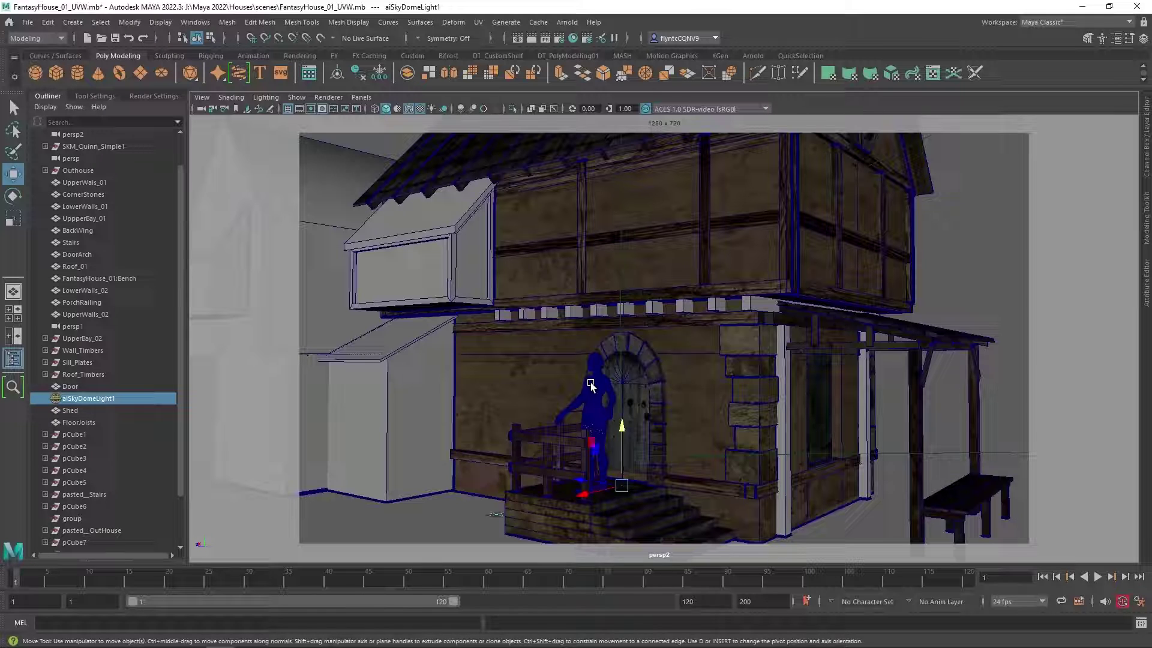
click(599, 380)
click(597, 383)
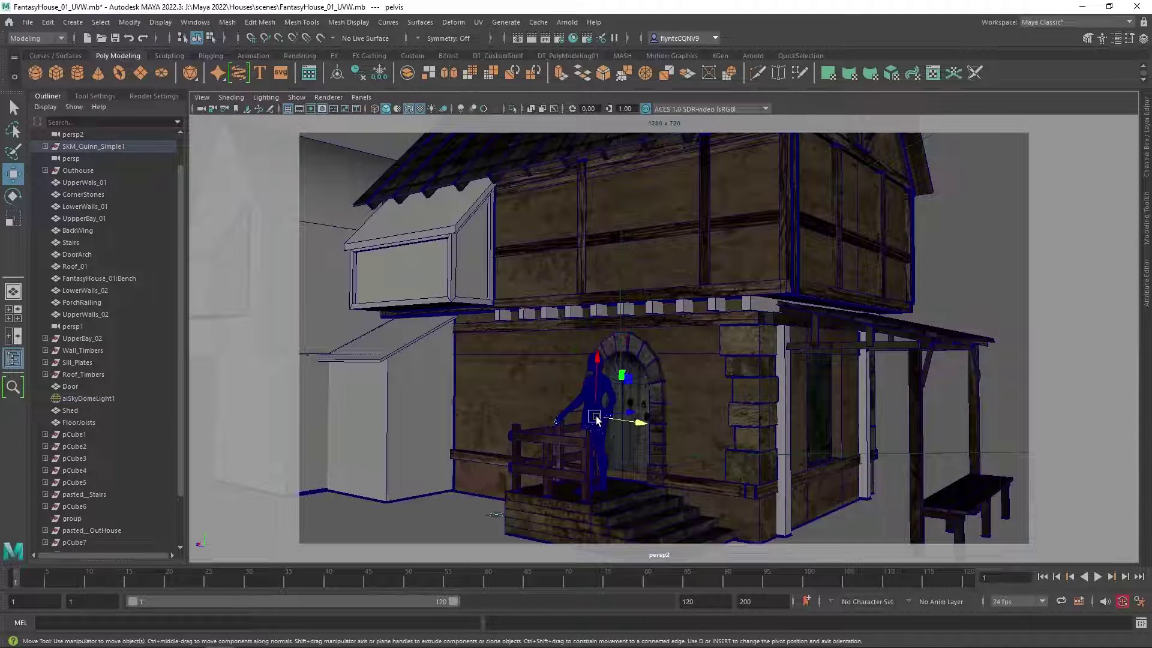
click(589, 384)
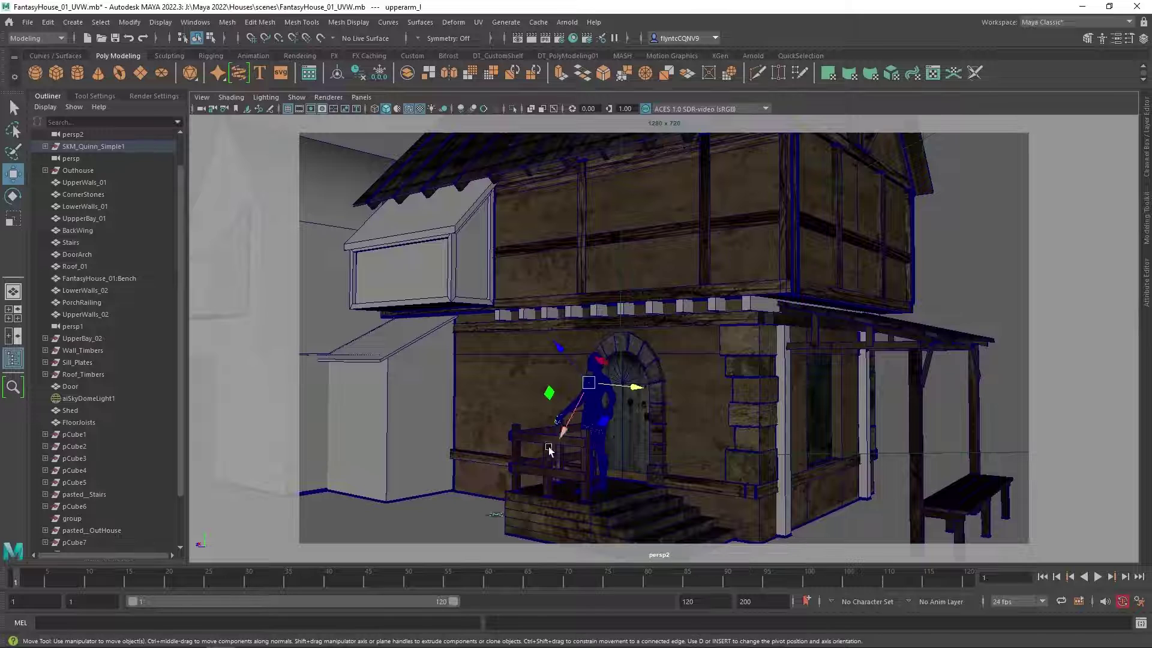
scroll(504, 519, down, 5)
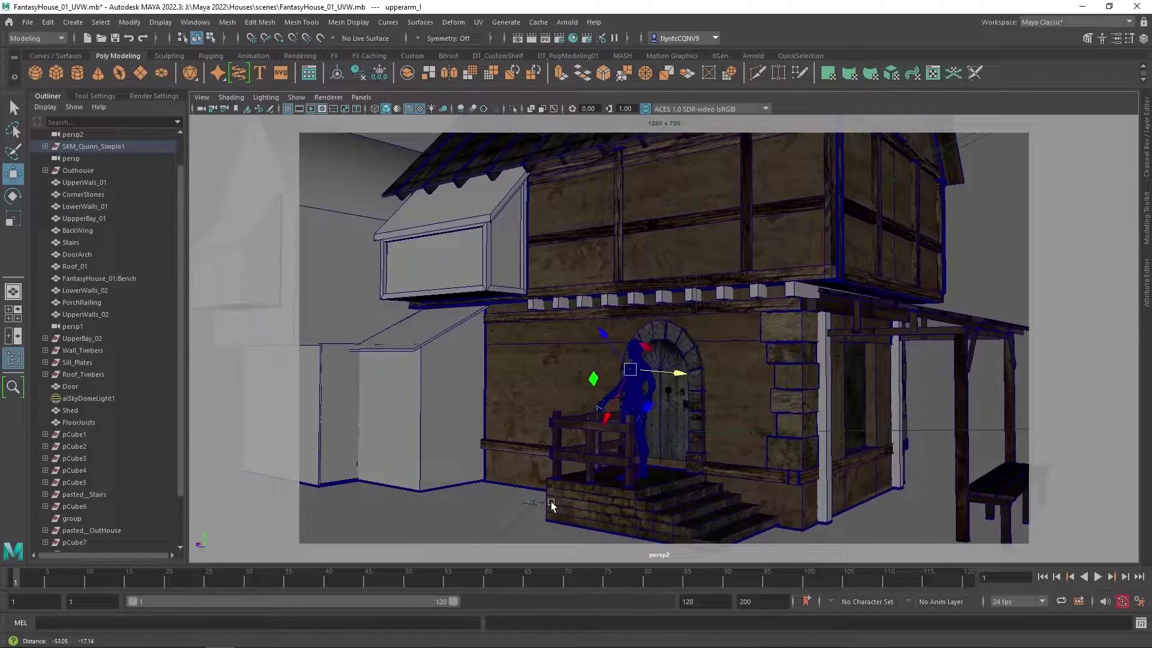
scroll(558, 495, up, 8)
scroll(560, 493, up, 4)
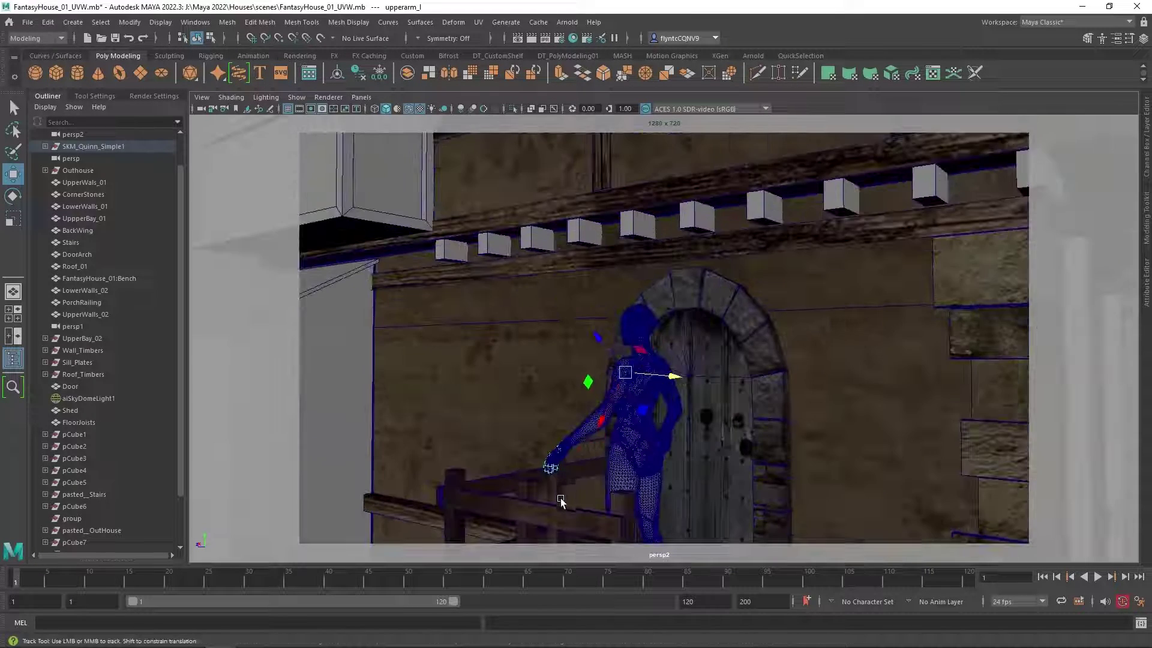
alt+middle_drag(561, 498, 708, 339)
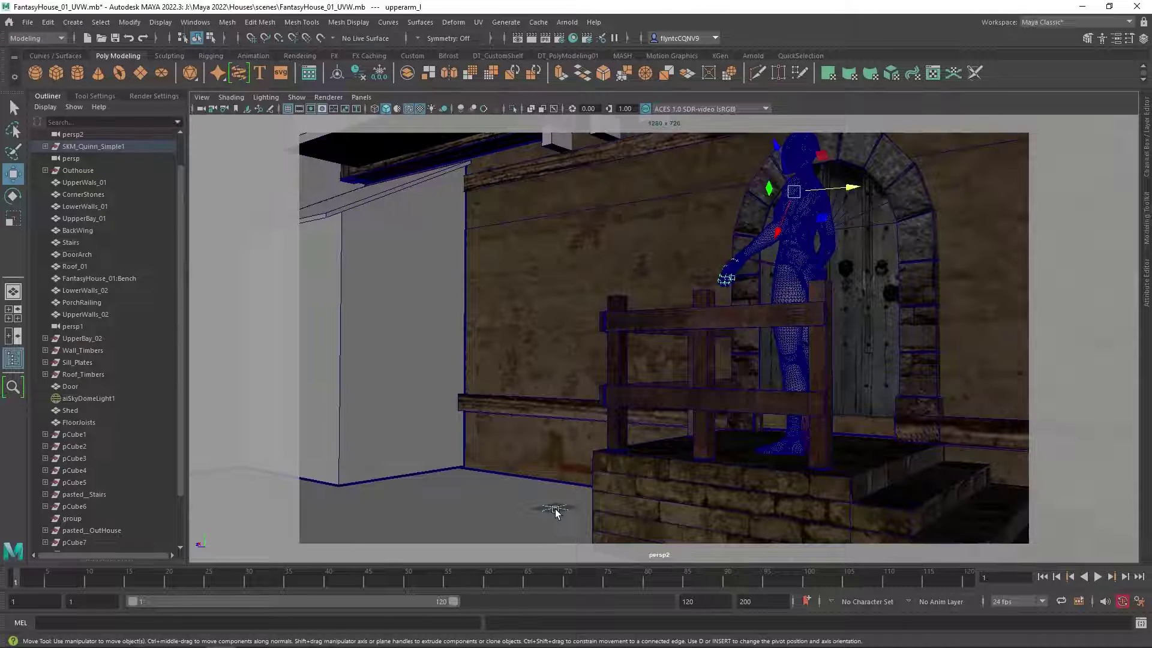
scroll(555, 511, down, 5)
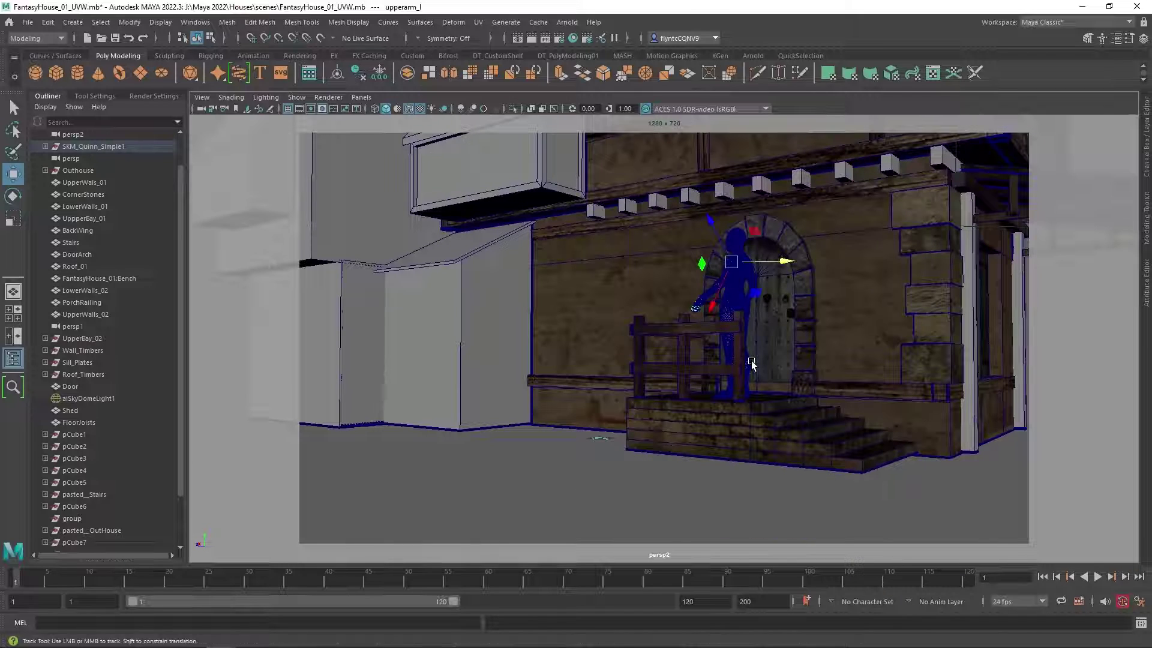
alt+middle_drag(751, 361, 648, 460)
alt+middle_drag(776, 447, 689, 445)
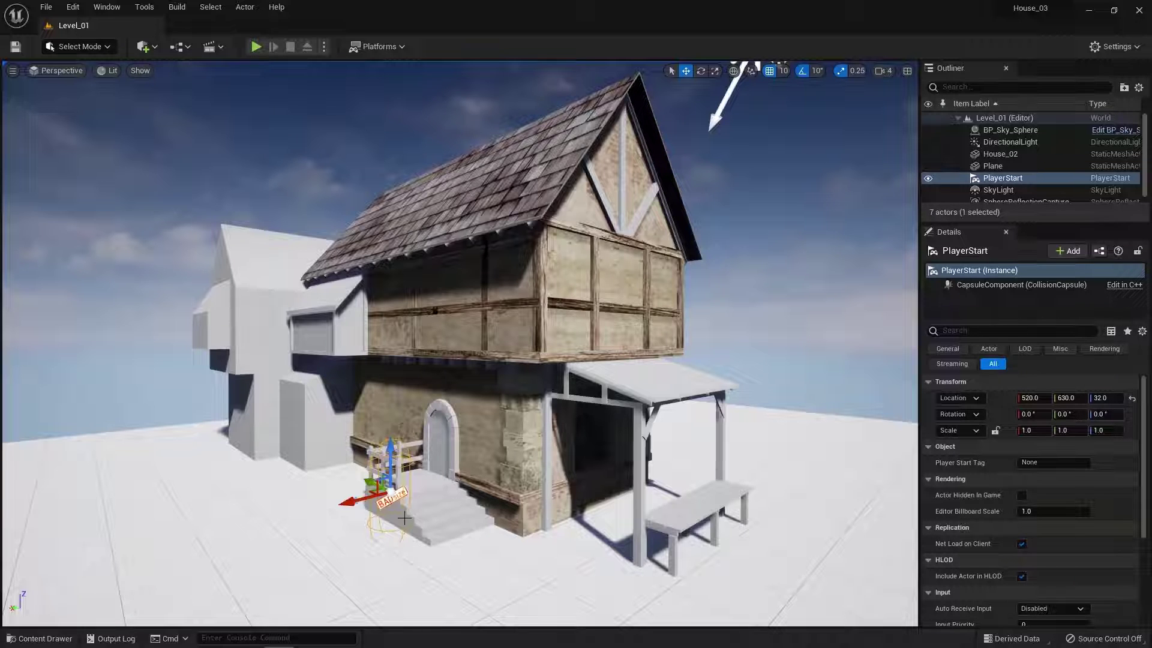
- In Unreal Editor, move the PlayerStart clear of the entrance stairs to X 540 and Z 52, and rotate it about Z to about 190°
scroll(391, 491, up, 1)
click(391, 492)
scroll(392, 492, down, 4)
scroll(391, 491, up, 2)
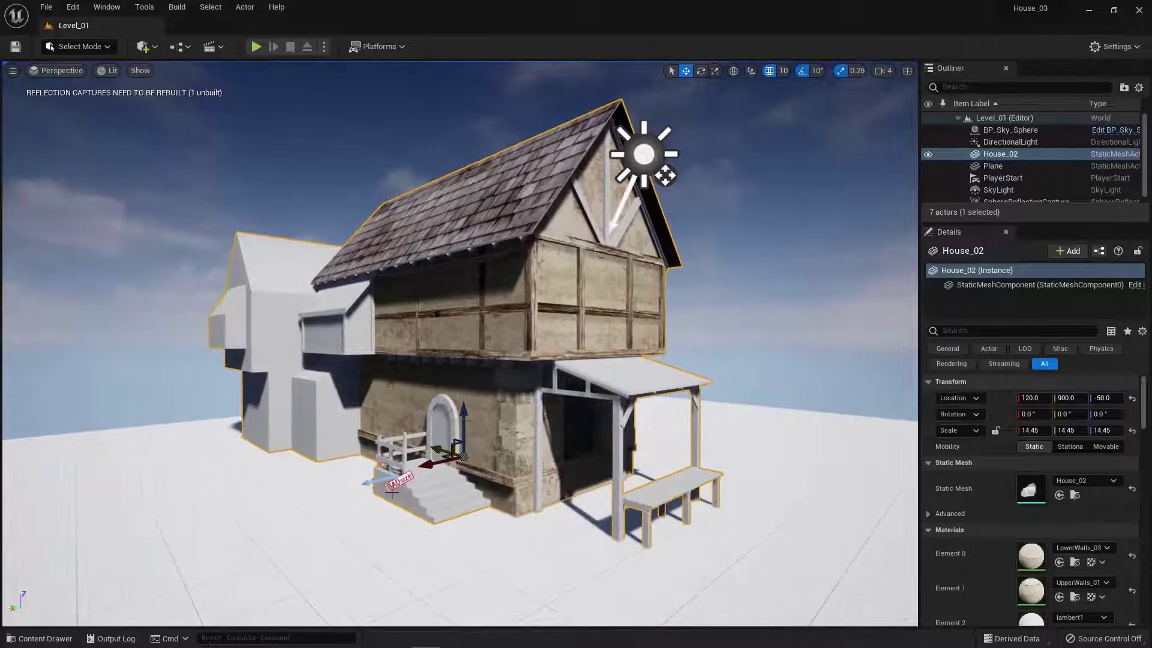
scroll(392, 492, up, 6)
mouse_move(392, 492)
right_down()
mouse_move(390, 480)
mouse_move(384, 500)
right_up()
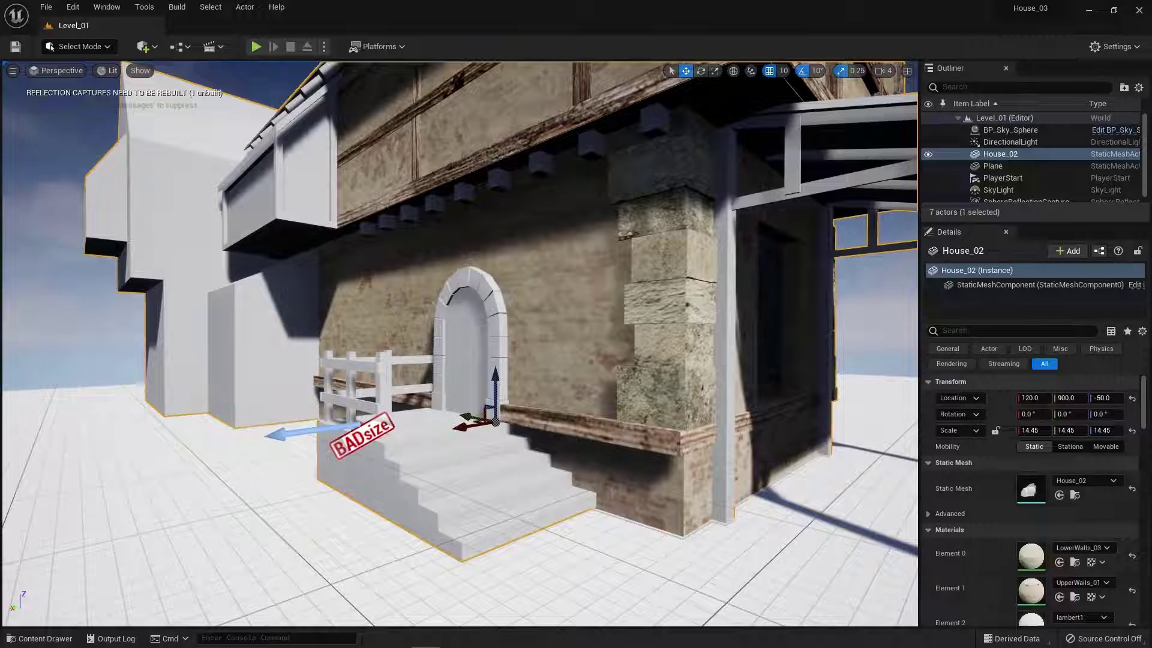
click(354, 441)
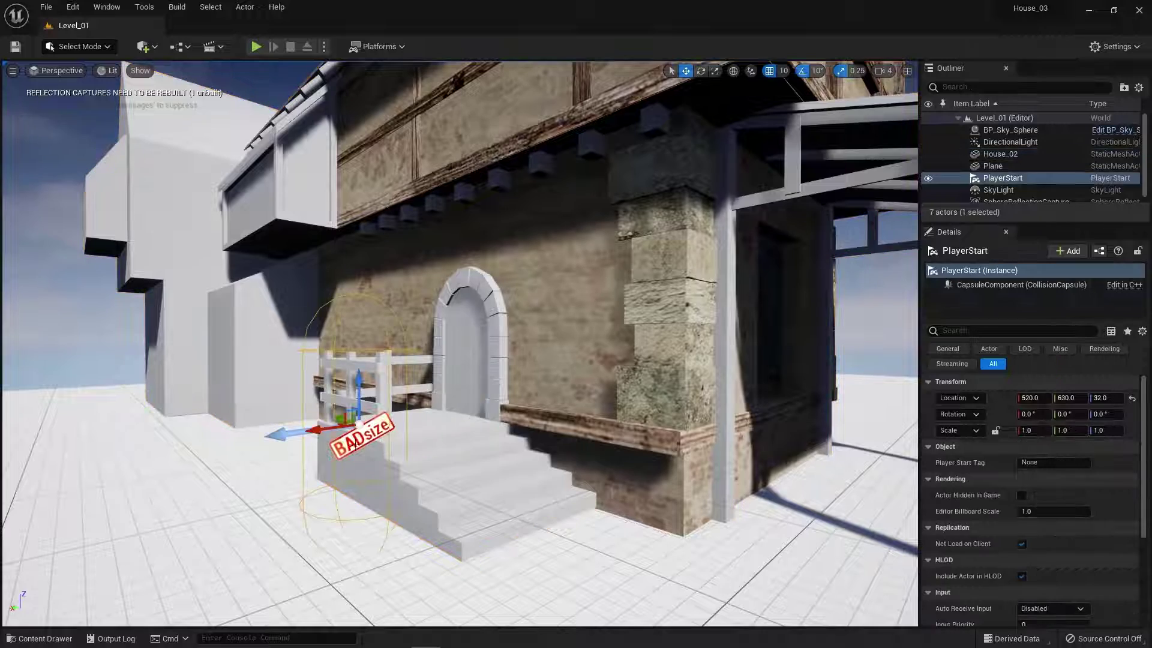
scroll(418, 535, up, 5)
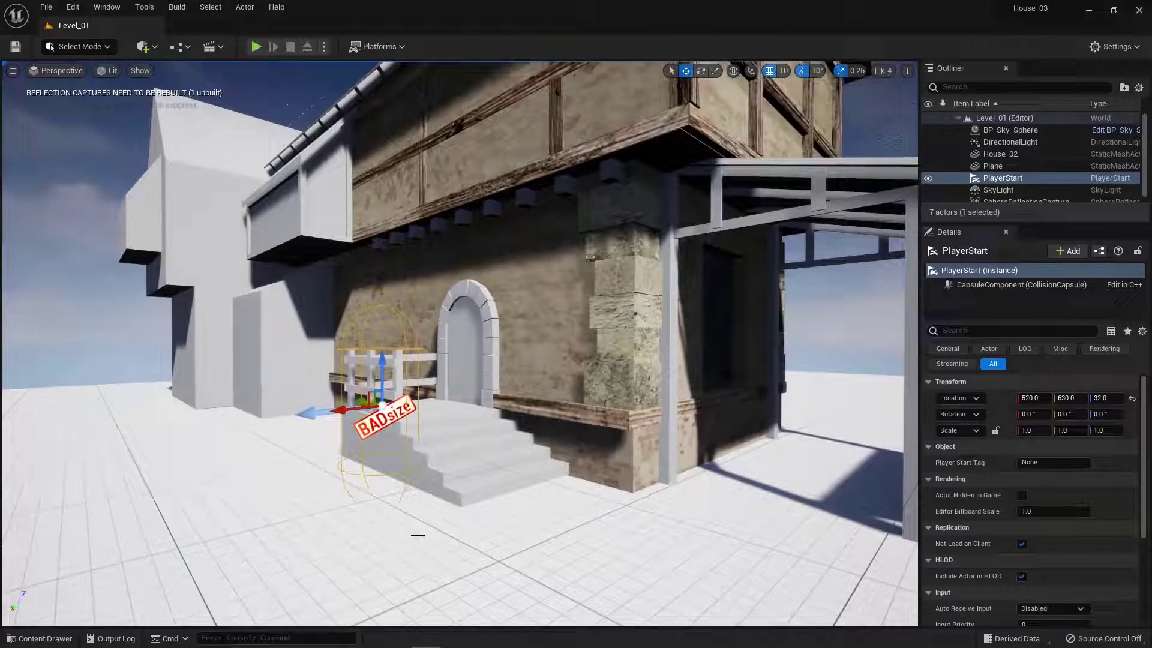
scroll(379, 531, down, 5)
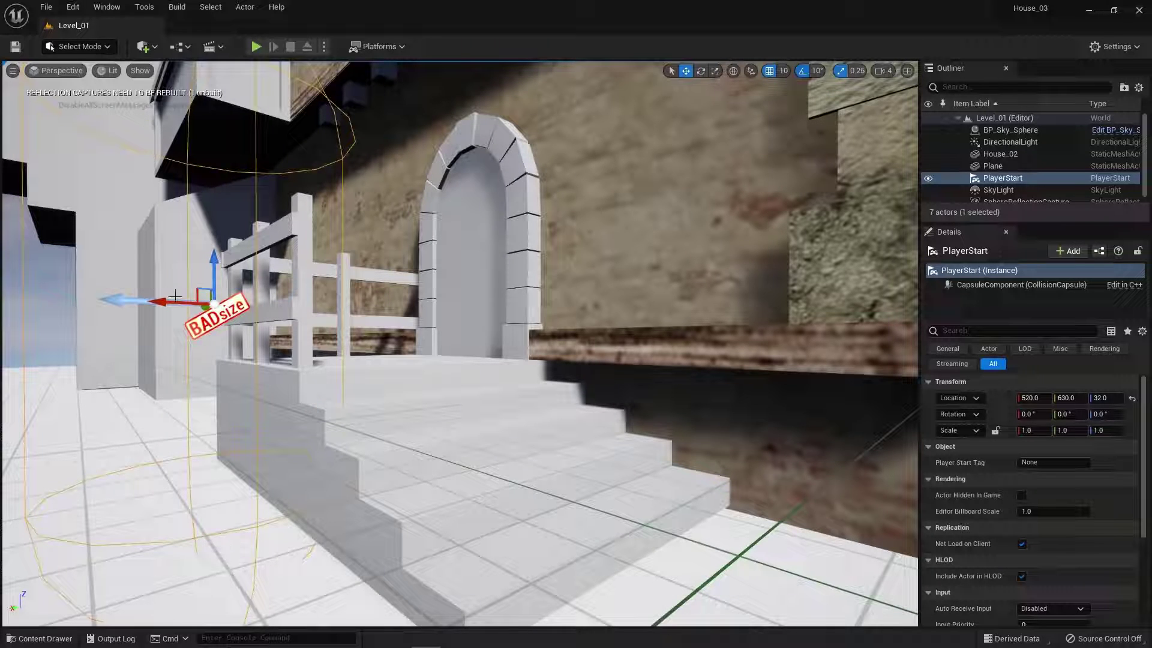
drag(160, 304, 76, 298)
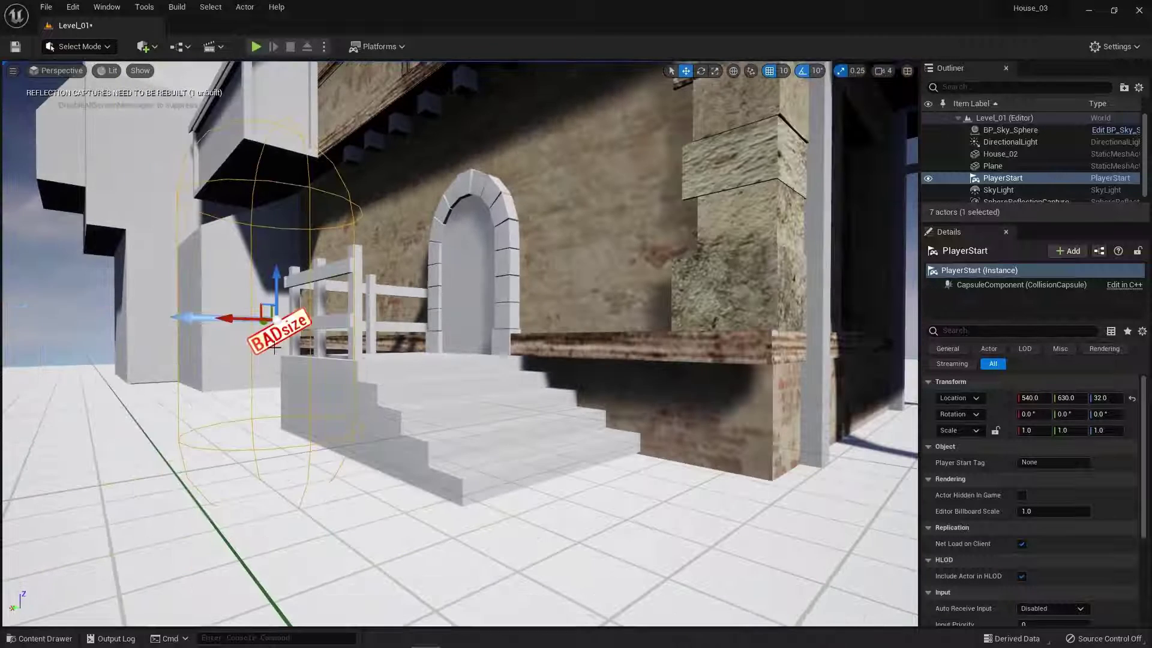
drag(273, 279, 276, 228)
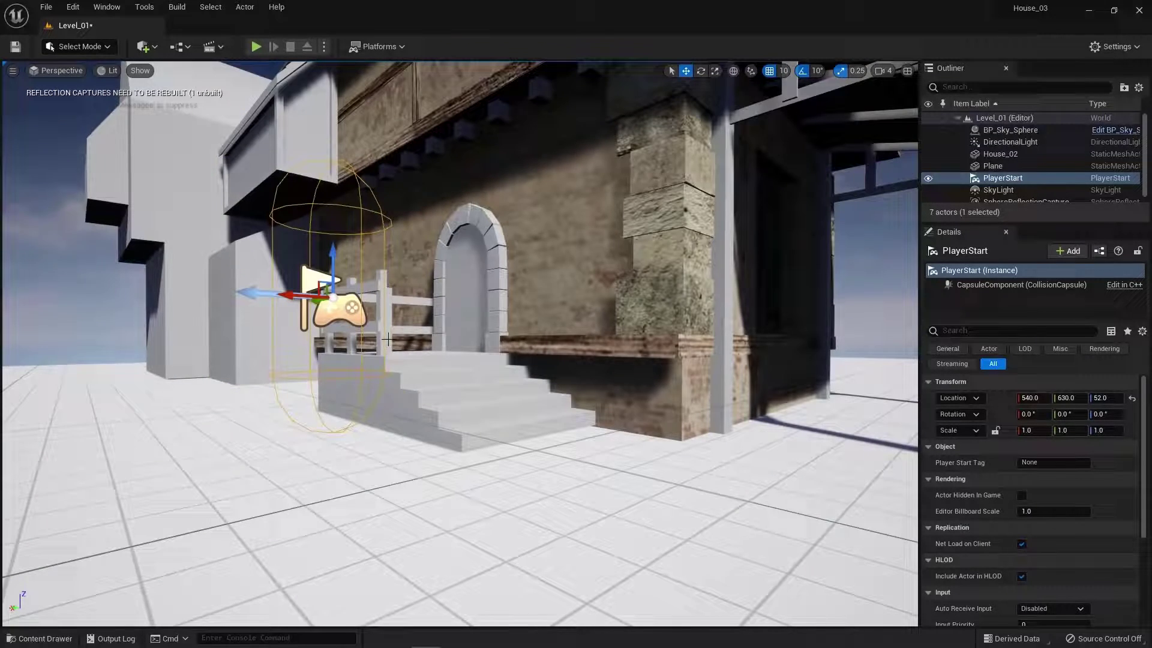
middle_drag(383, 334, 180, 382)
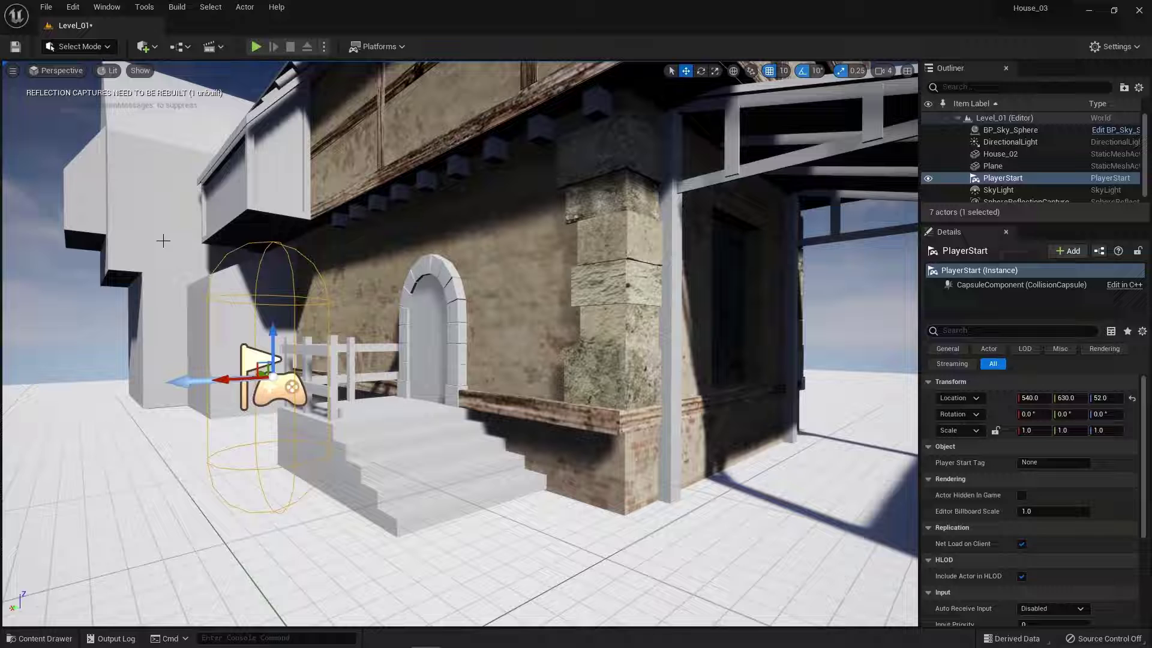
key(e)
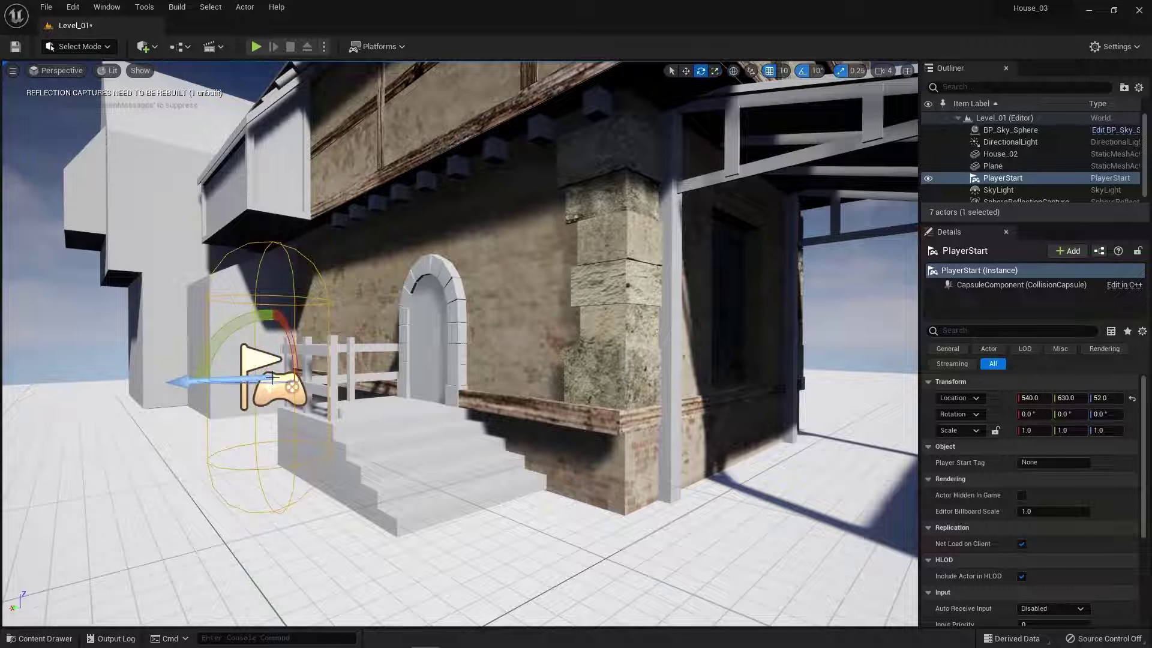
drag(272, 378, 344, 377)
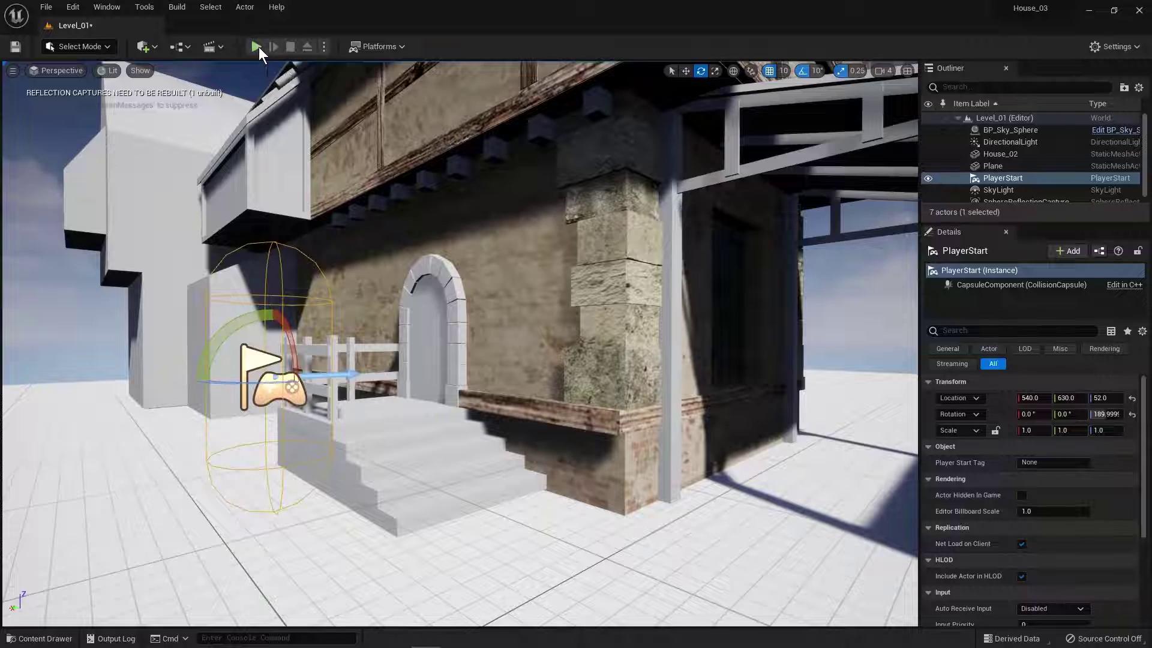
- Playtest the level, running the character past the entrance stairs, under the bench shelter and around the outside of the house
click(258, 46)
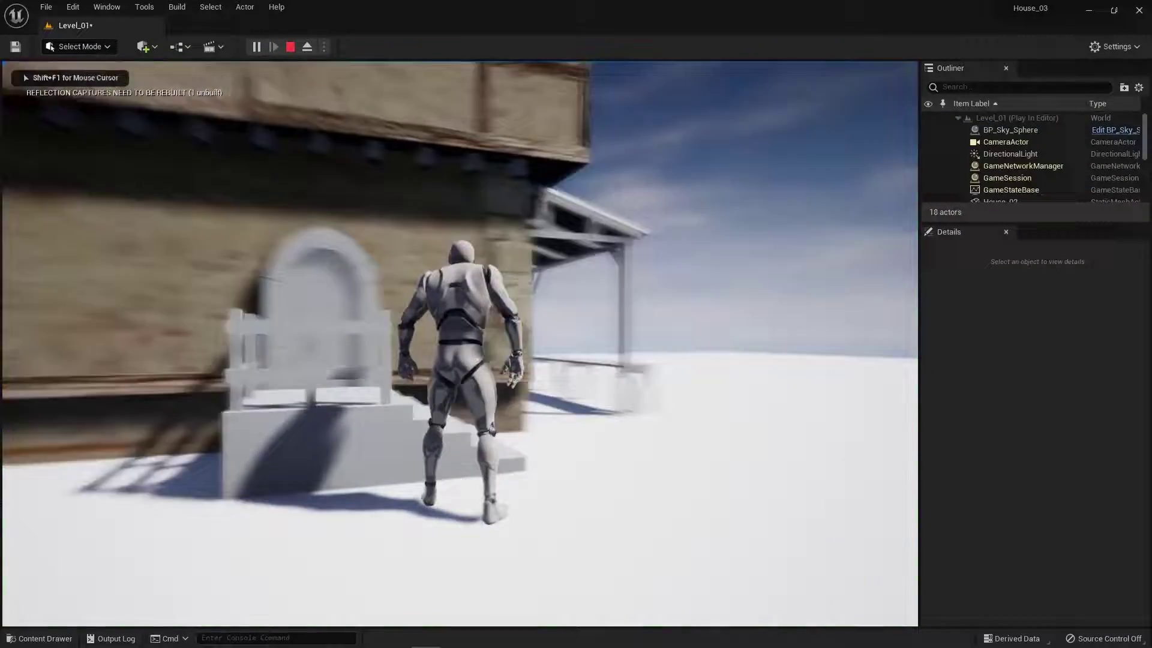
key(w)
key(w)
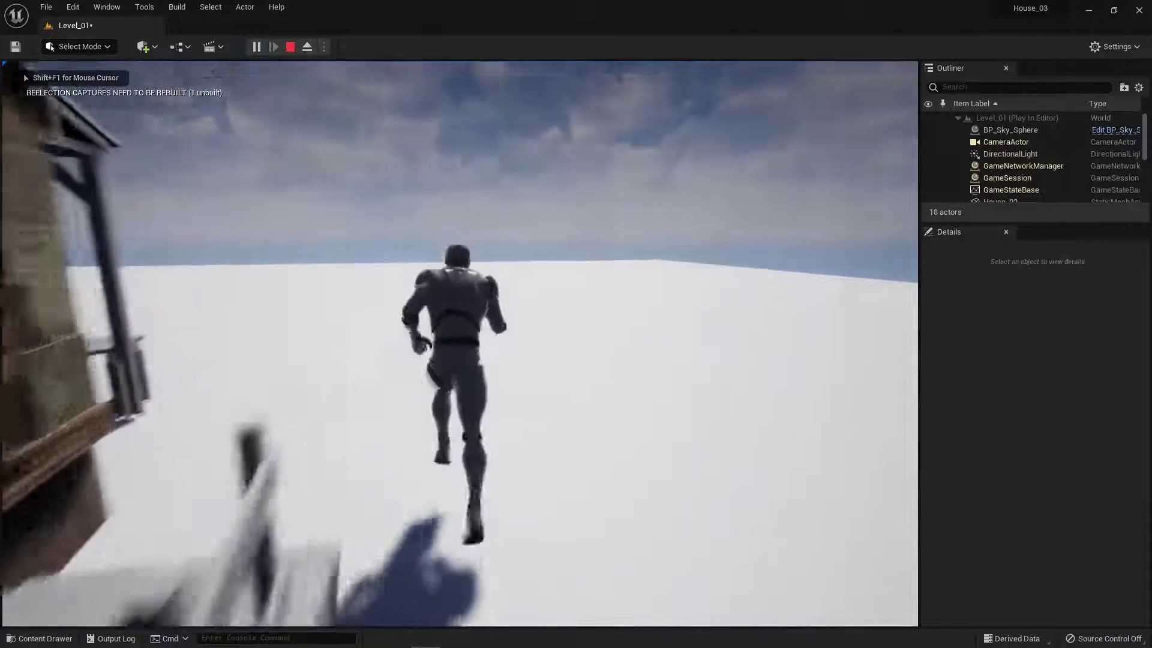
key(w)
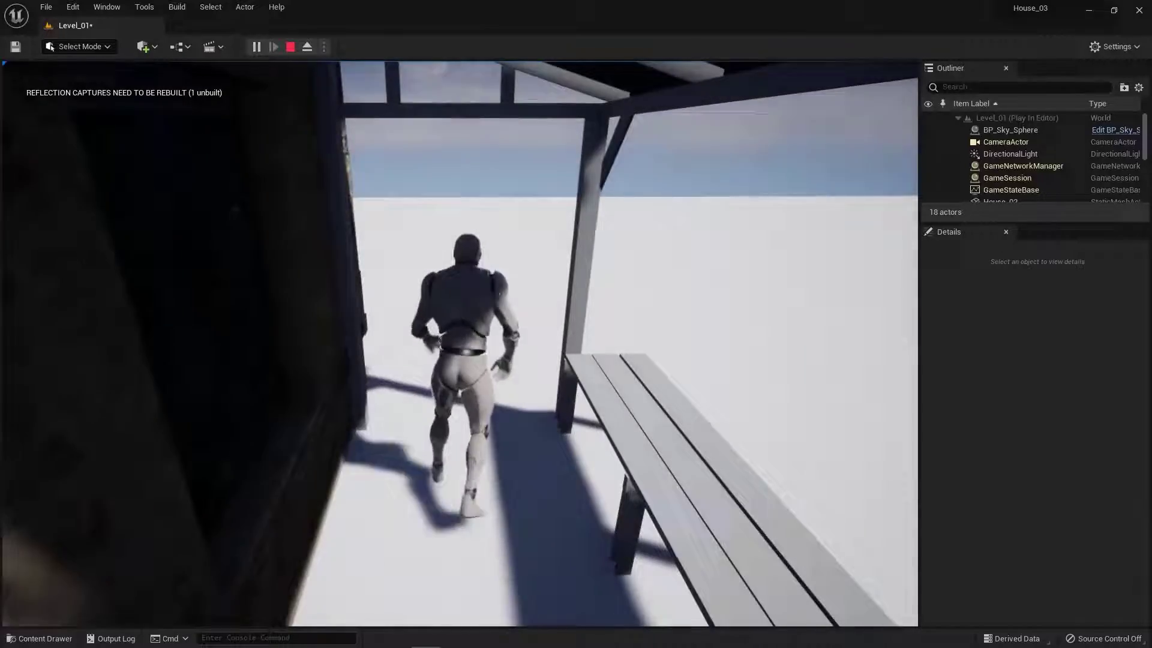
key(w)
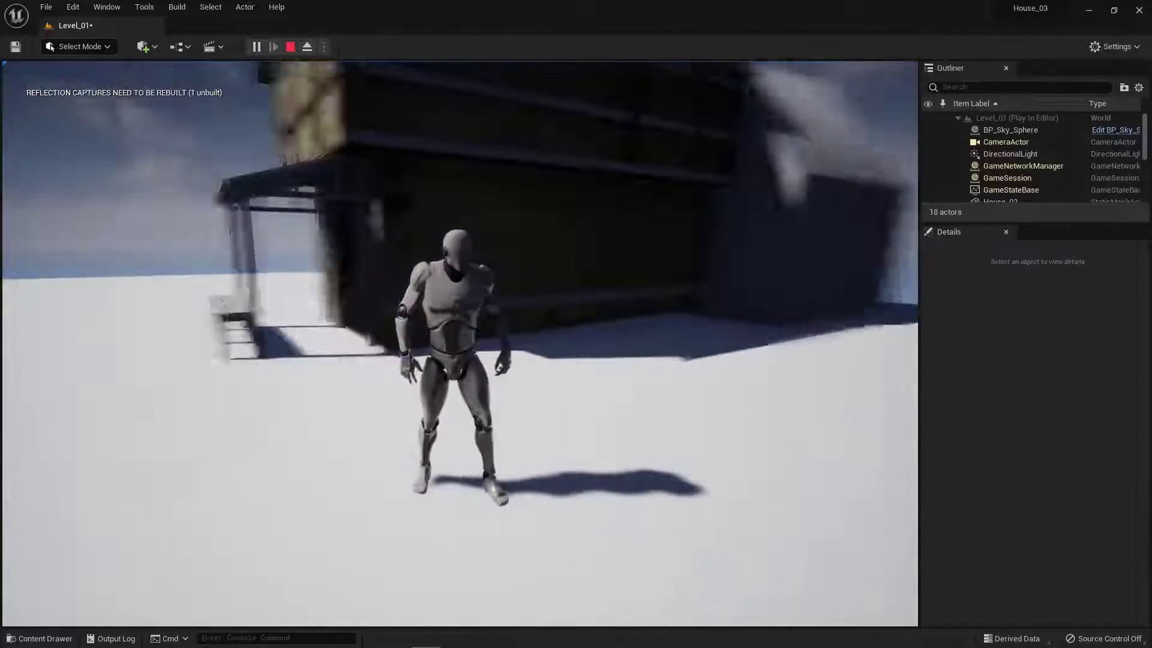
key(w)
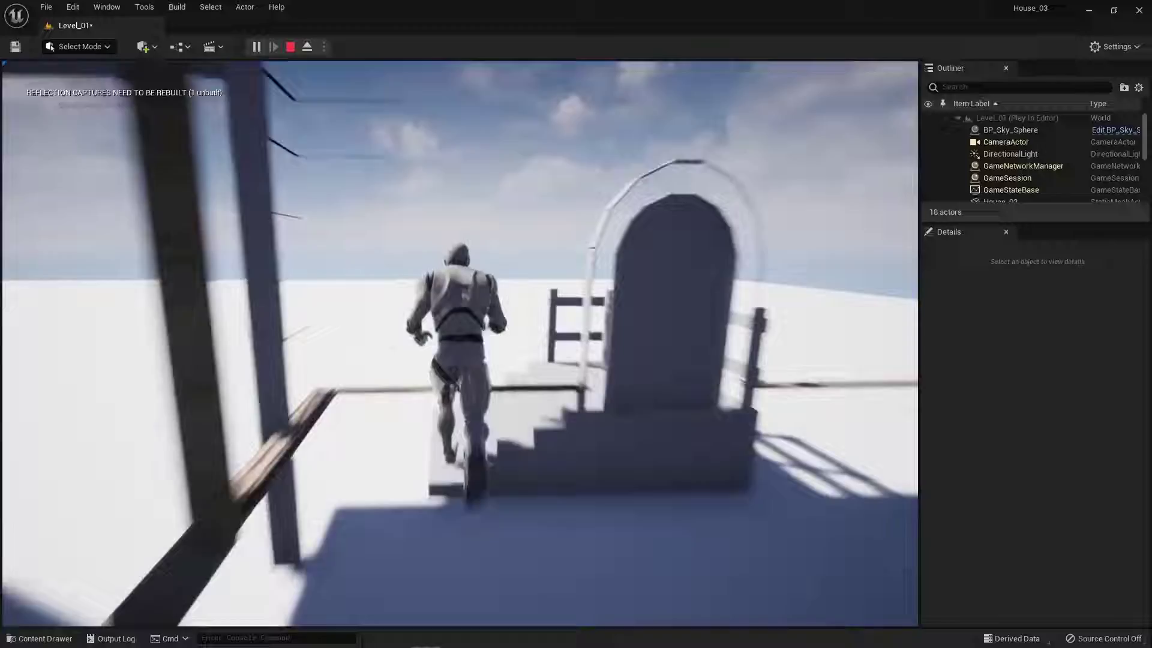
key(w)
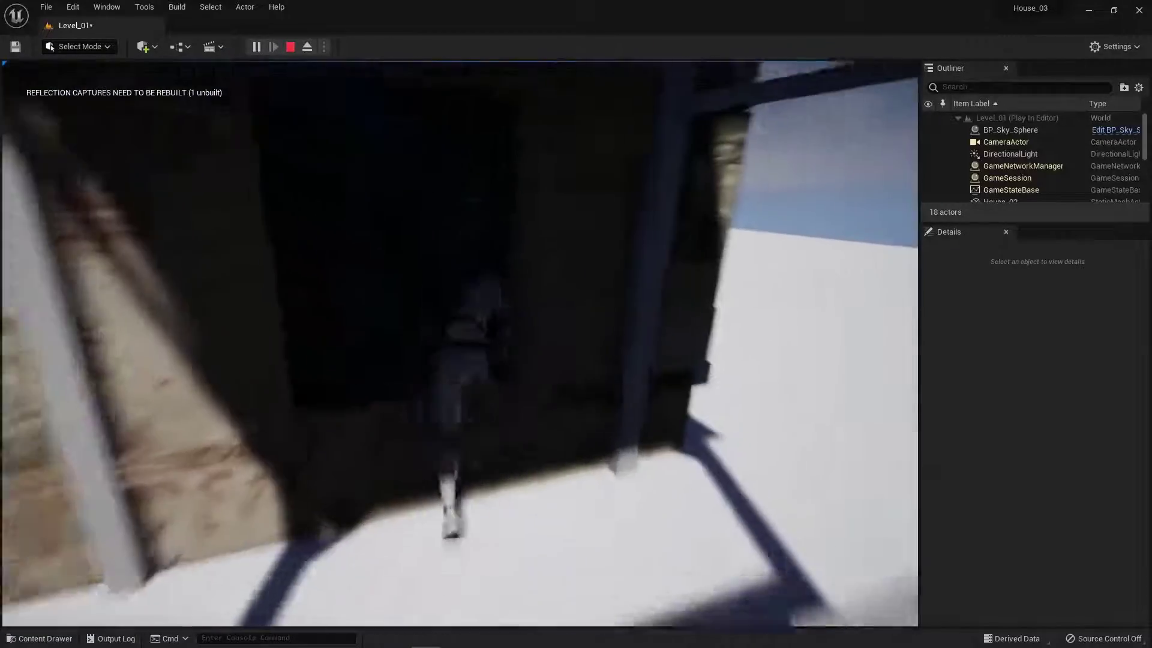
key(w)
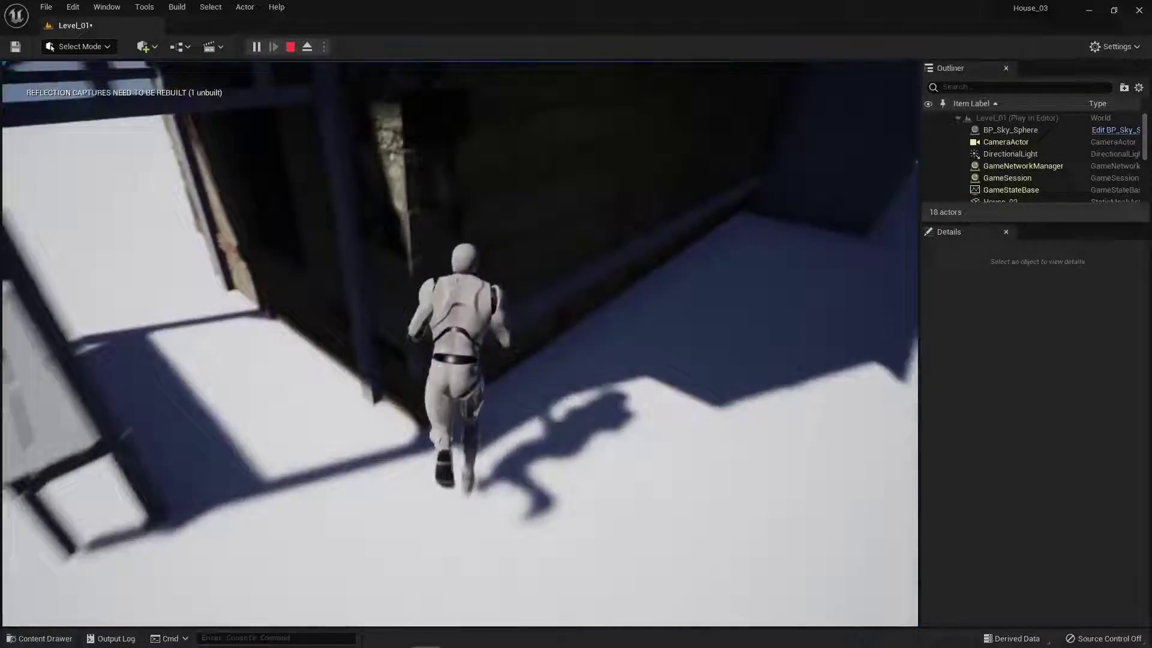
key(w)
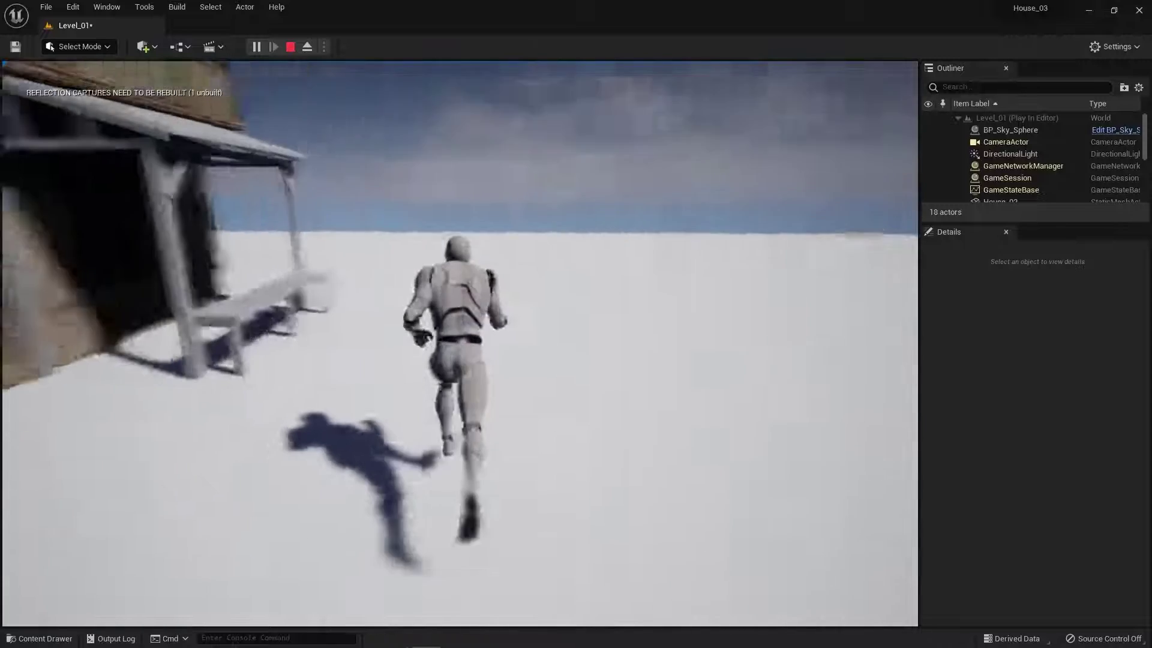
key(w)
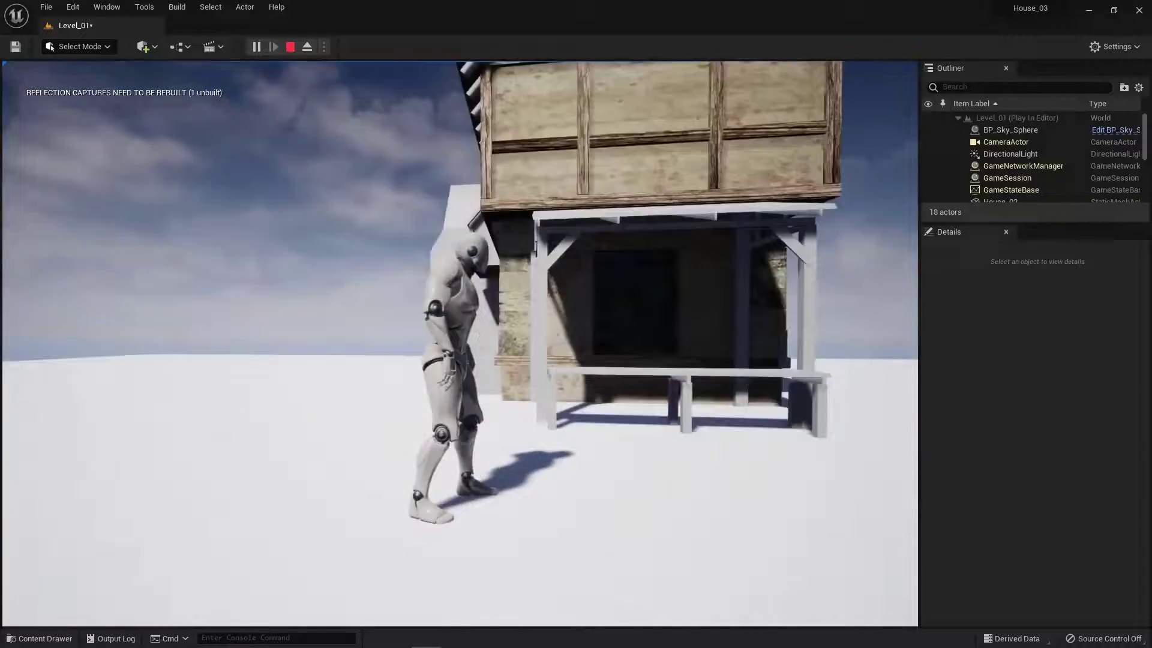
- Run the character back between the shelter posts and bench and onto the stair landing to check collision and scale
key(w)
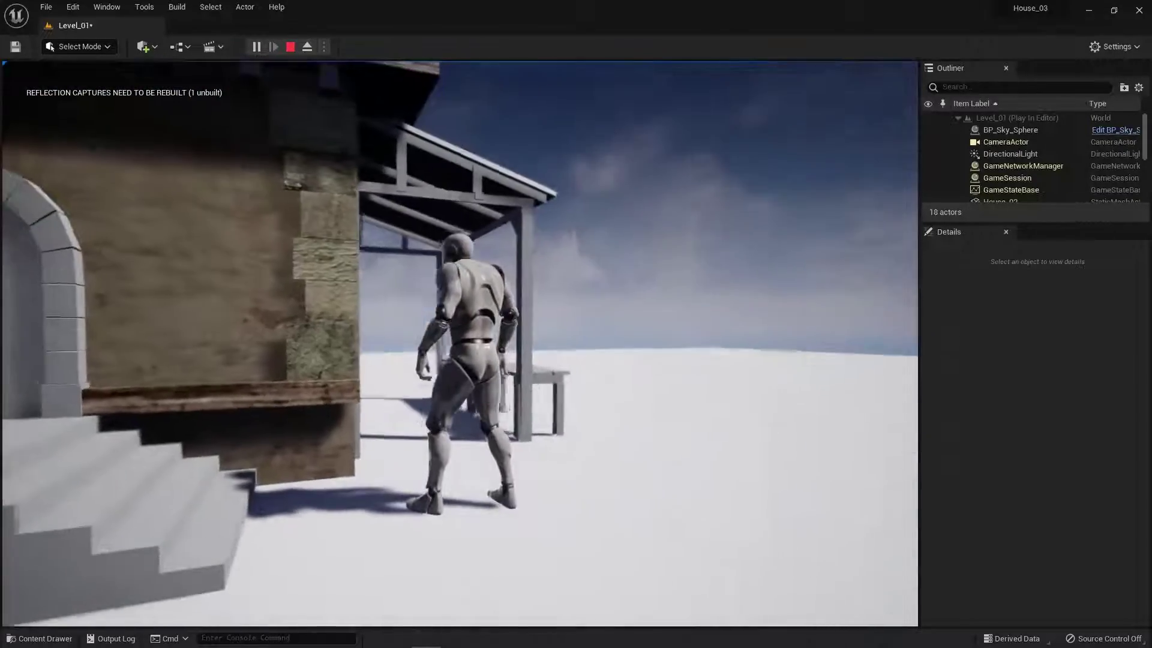
key(w)
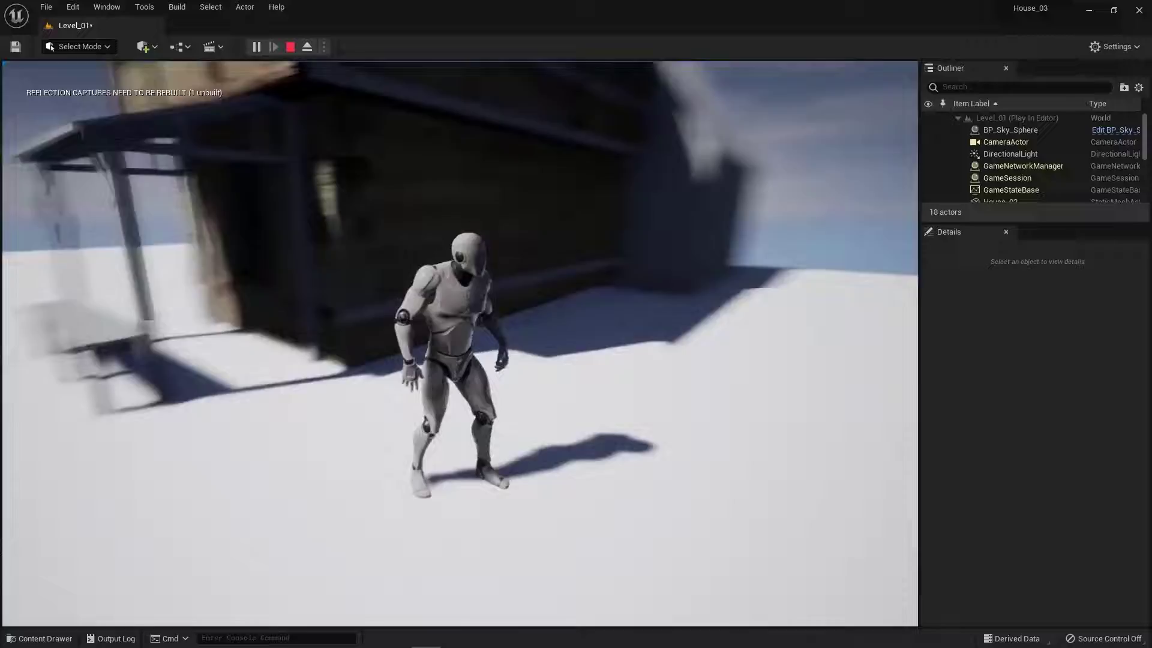
key(w)
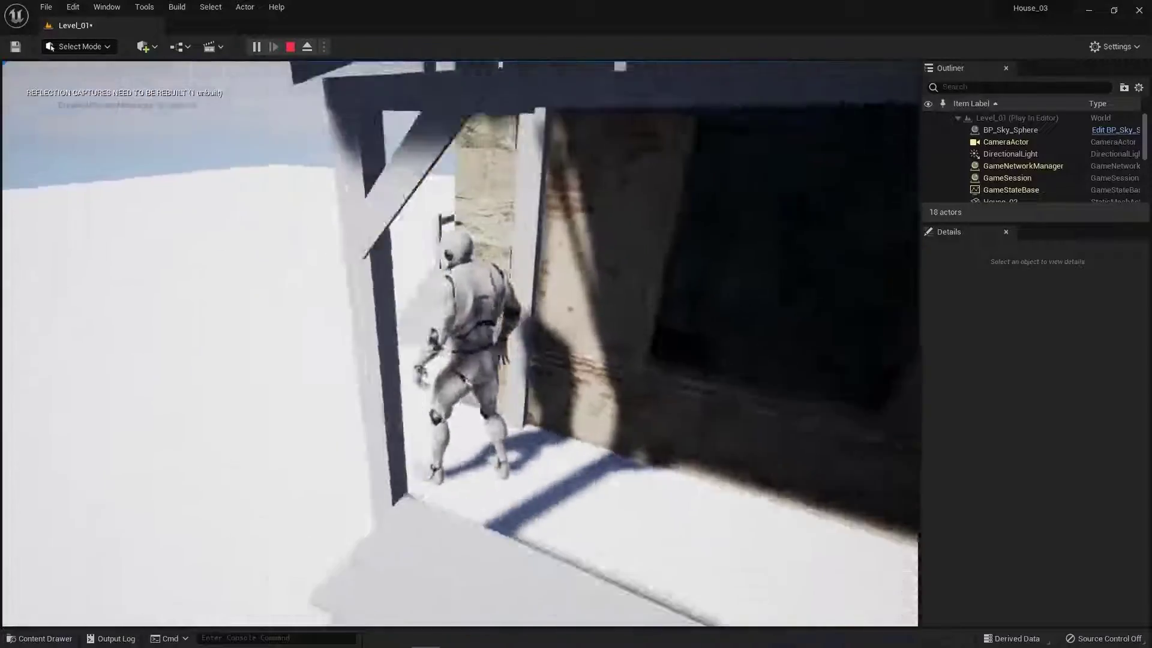
key(w)
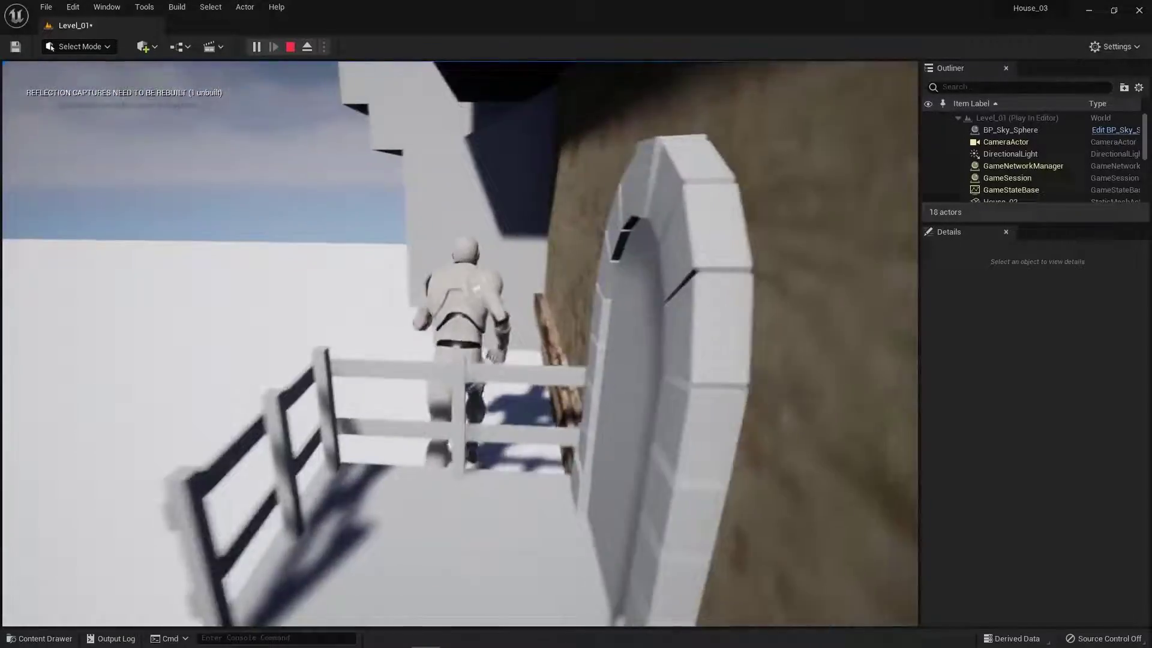
key(w)
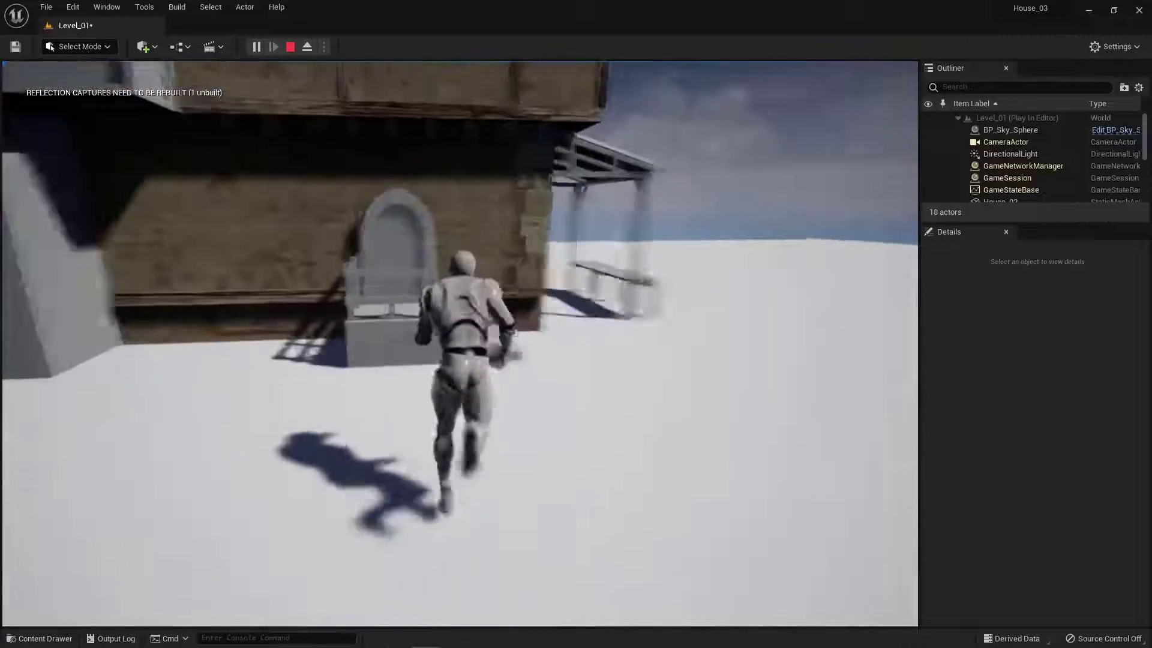
key(w)
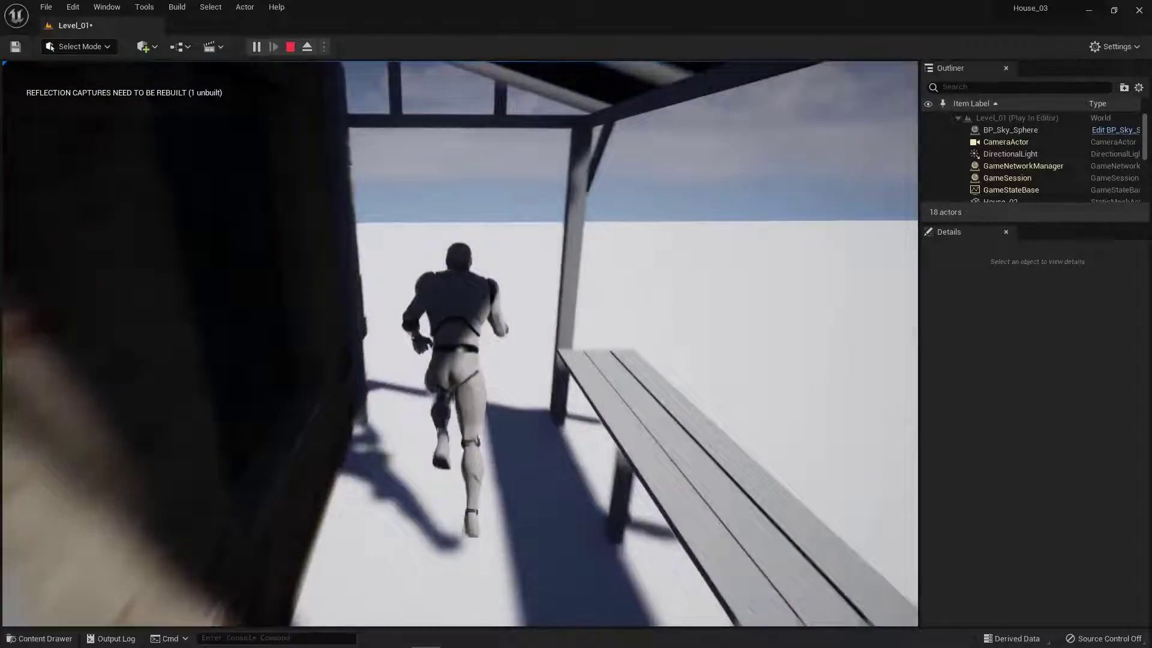
key(w)
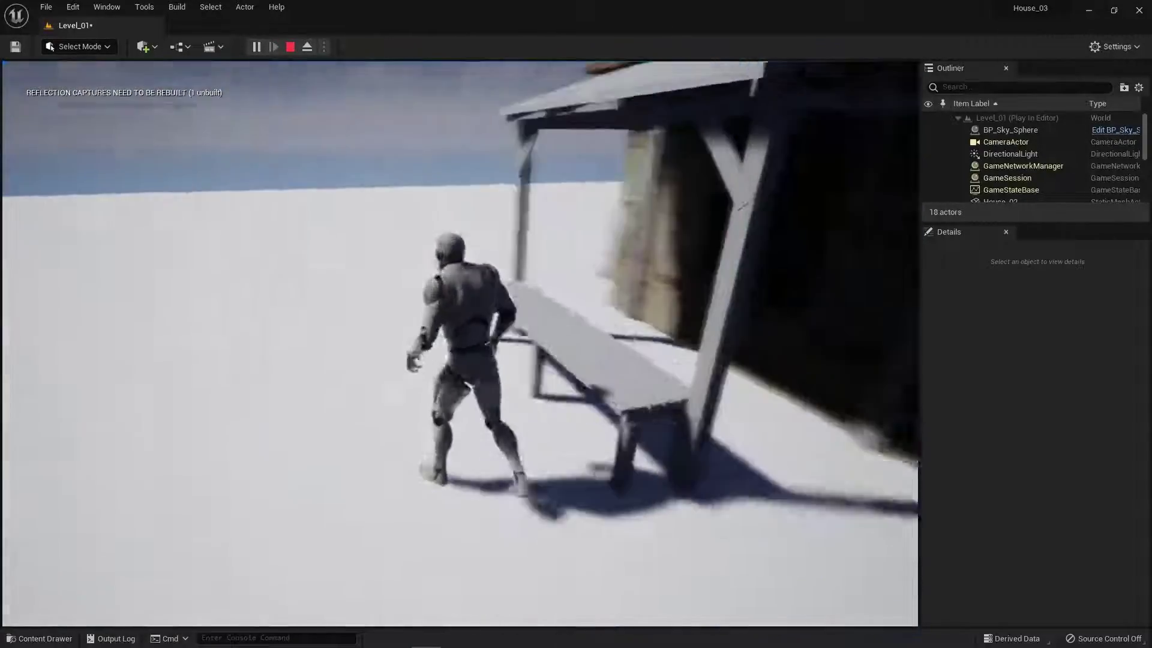
key(w)
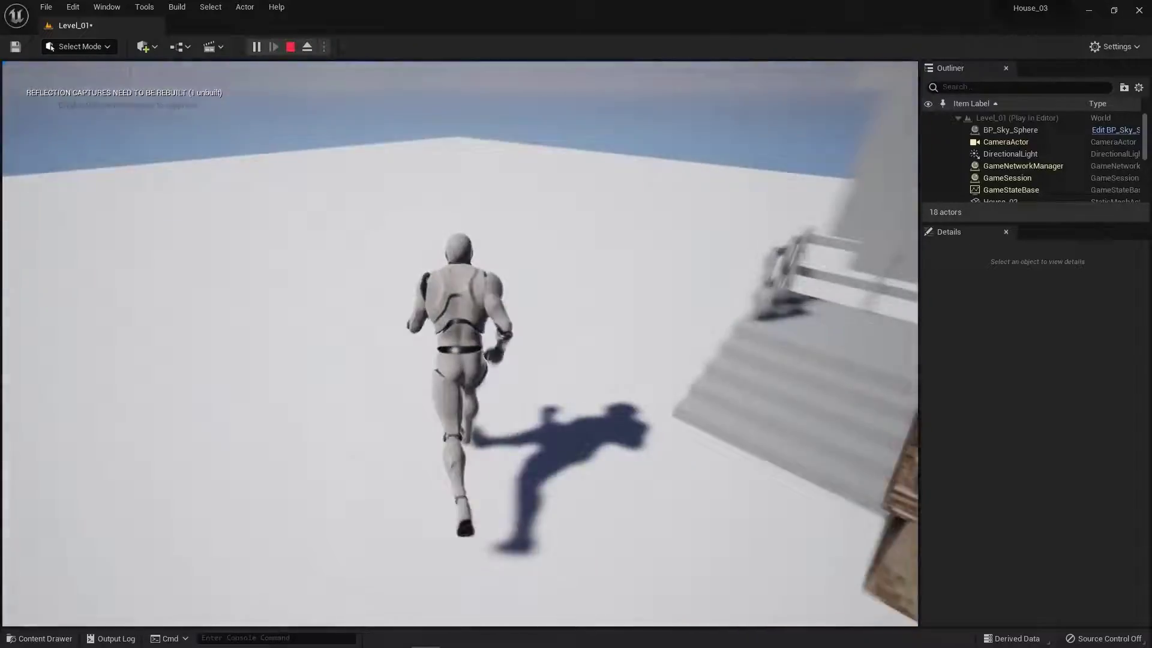
key(w)
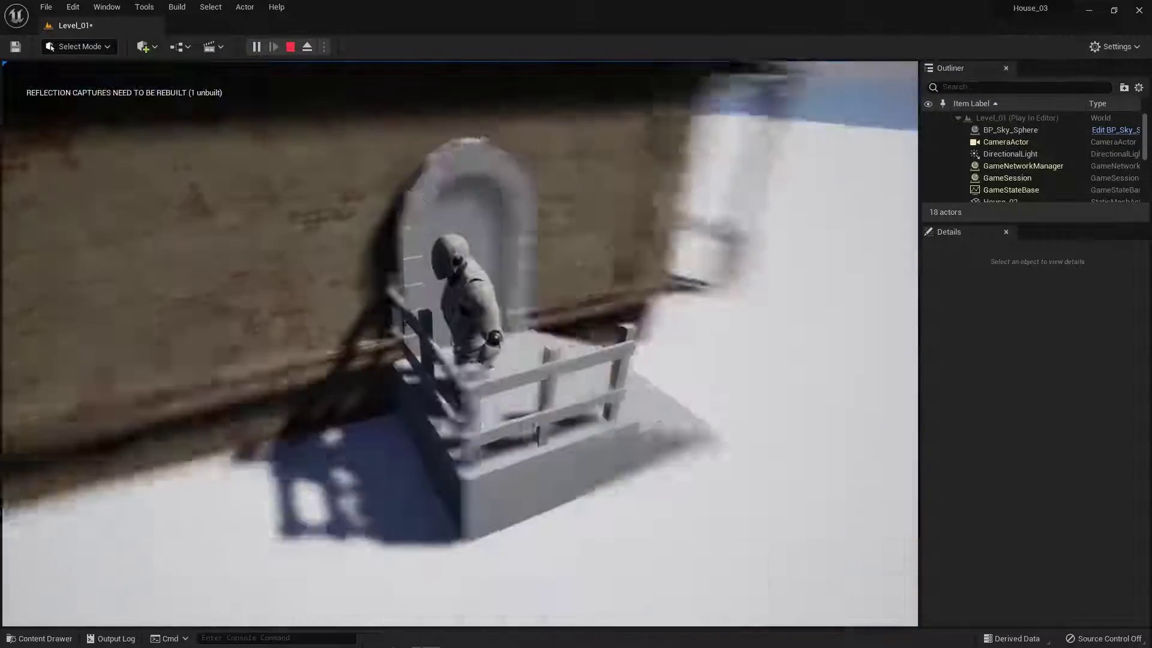
key(w)
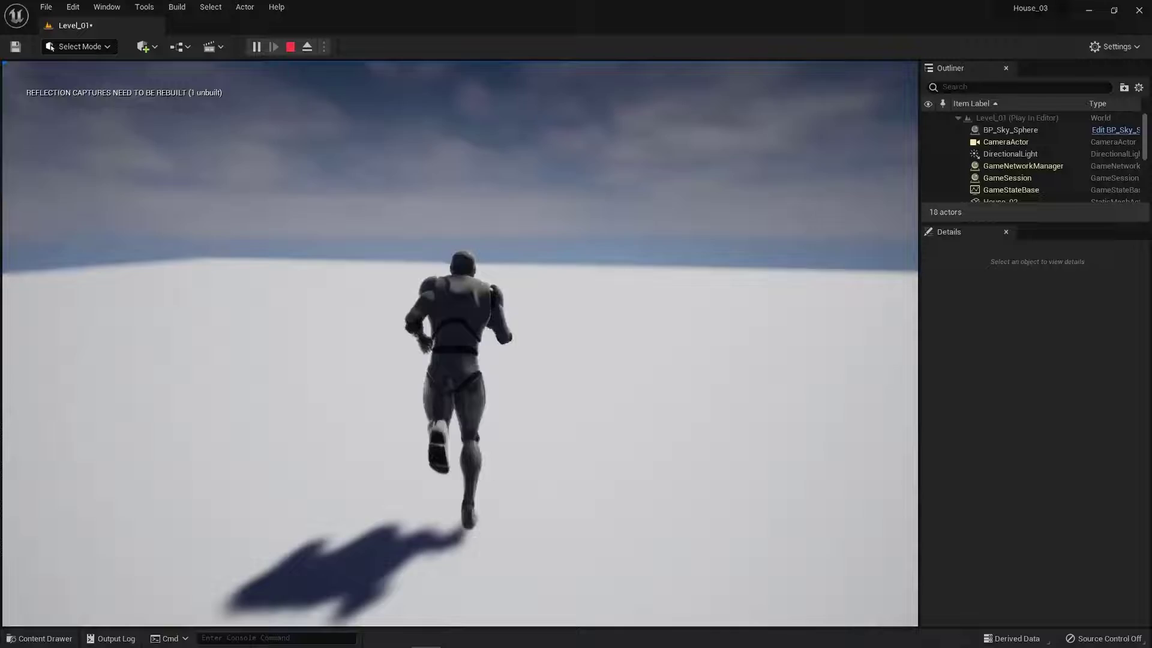
key(s)
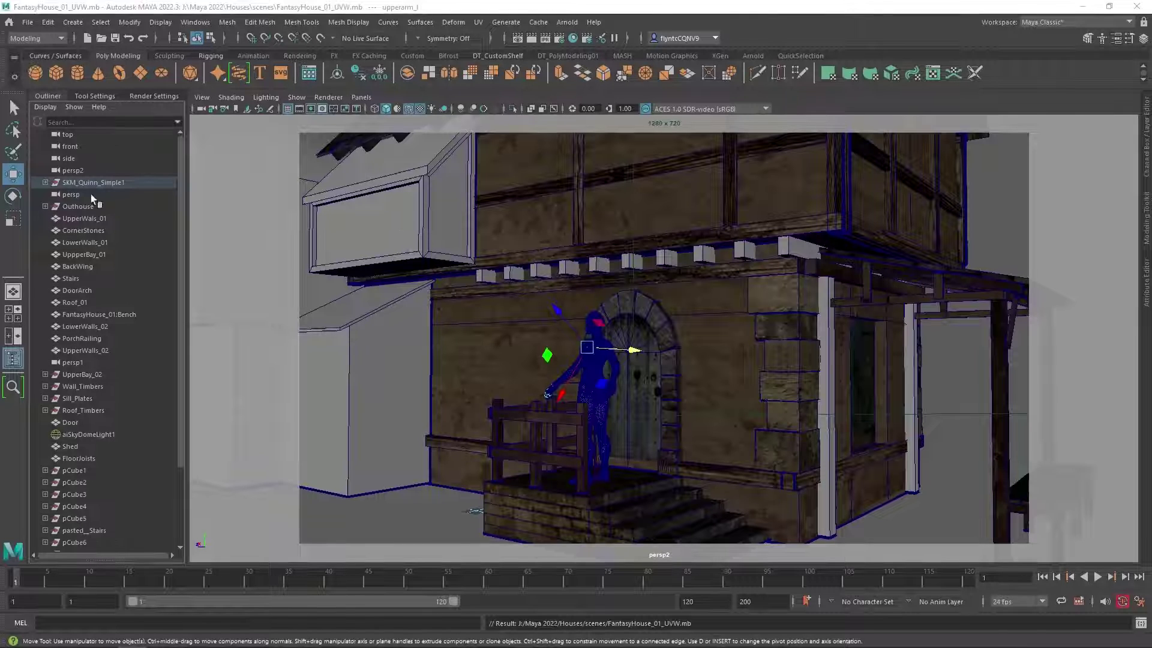
- Switch to Maya and unhide the CollisionMesh01 object, framing it in the perspective view
scroll(103, 493, down, 3)
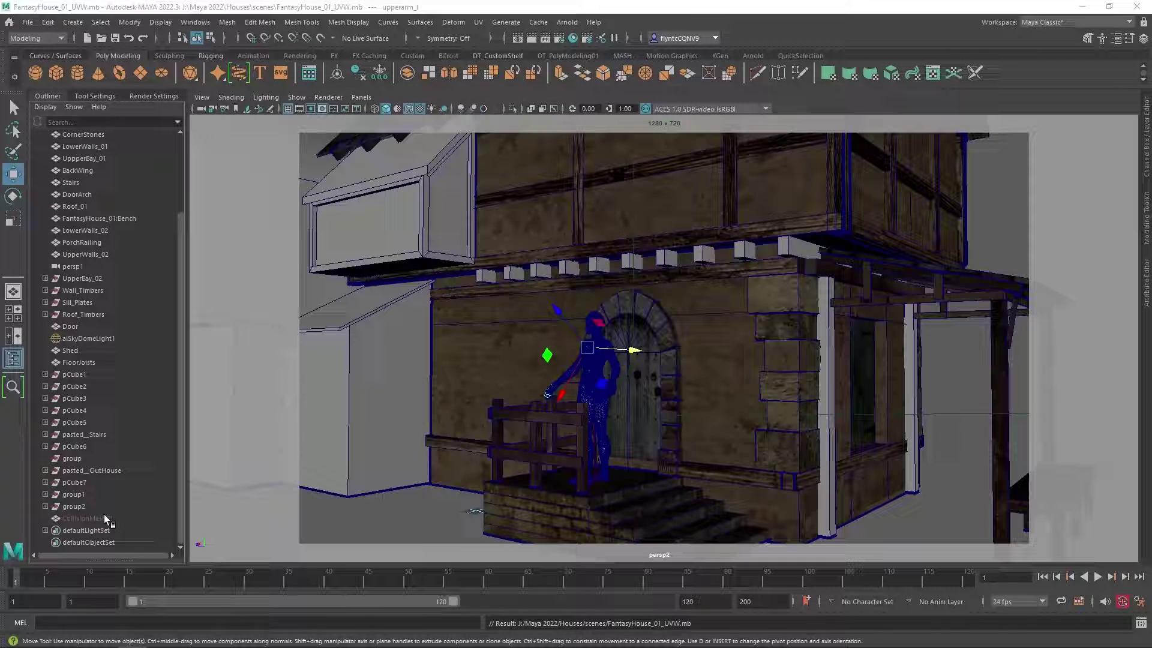
click(78, 519)
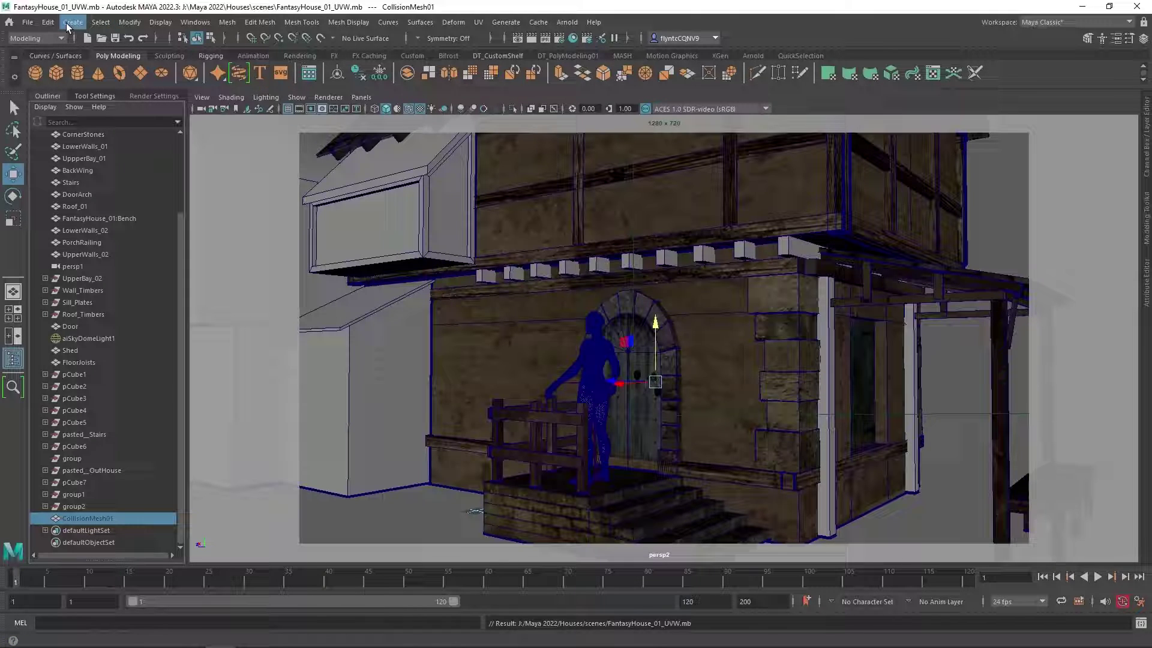
click(138, 22)
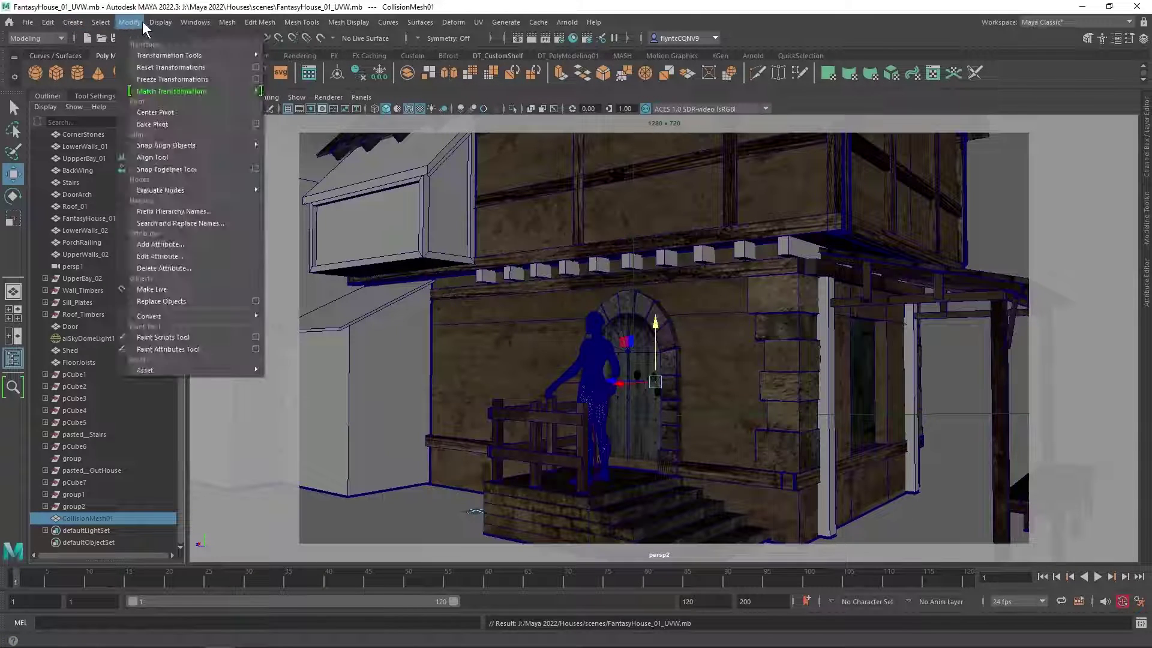
mouse_move(237, 99)
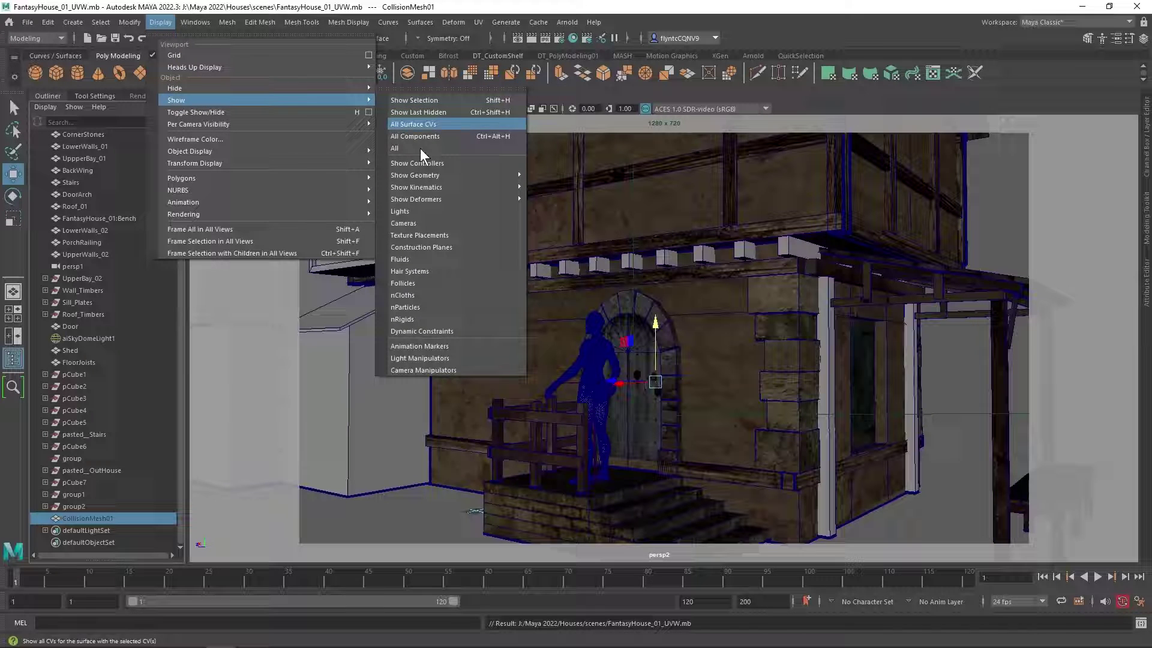
click(426, 101)
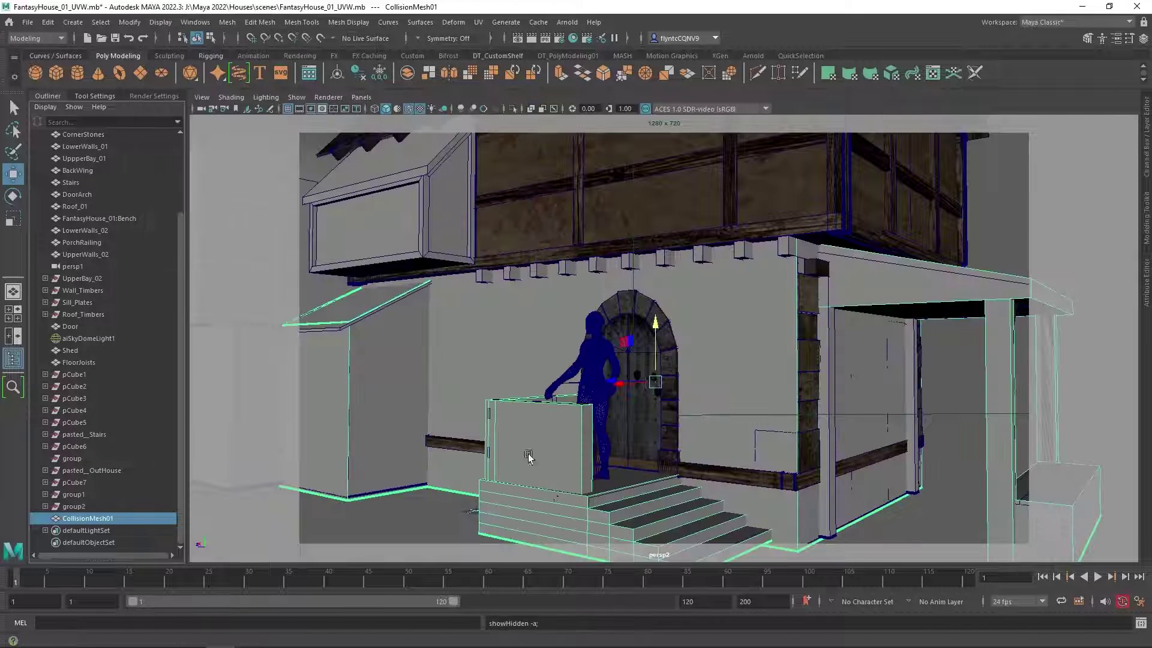
key(f)
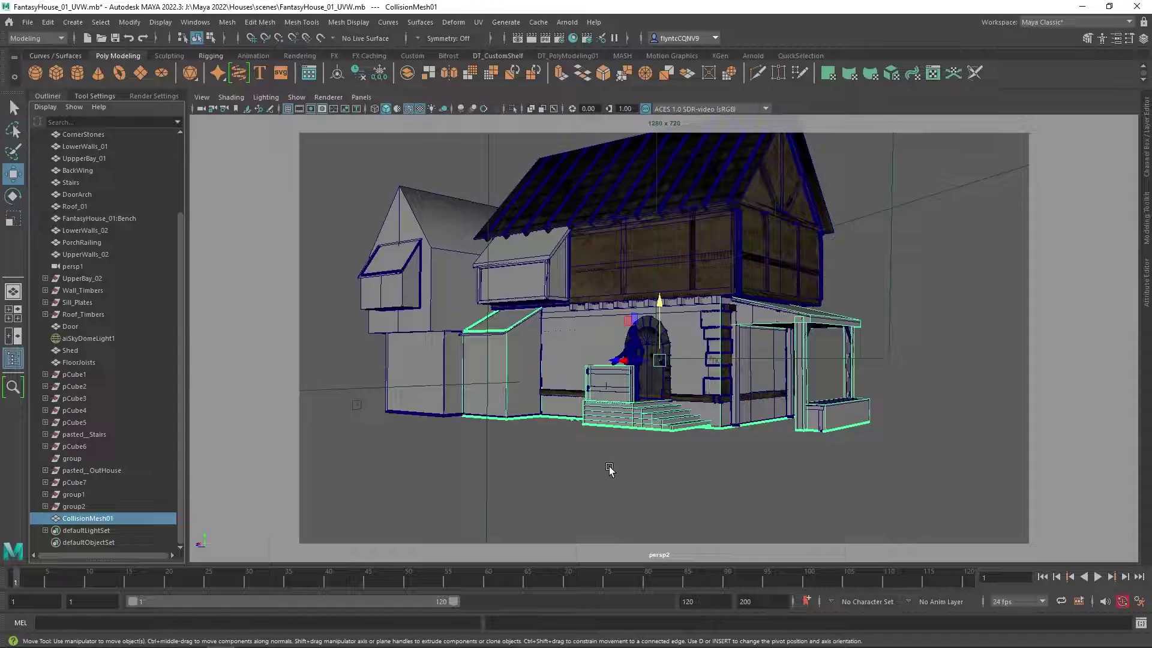
- Try moving CollisionMesh01 sideways out of the house, and undo the move
mouse_move(608, 467)
alt+mouse_down()
mouse_move(569, 474)
mouse_move(591, 468)
alt+mouse_up()
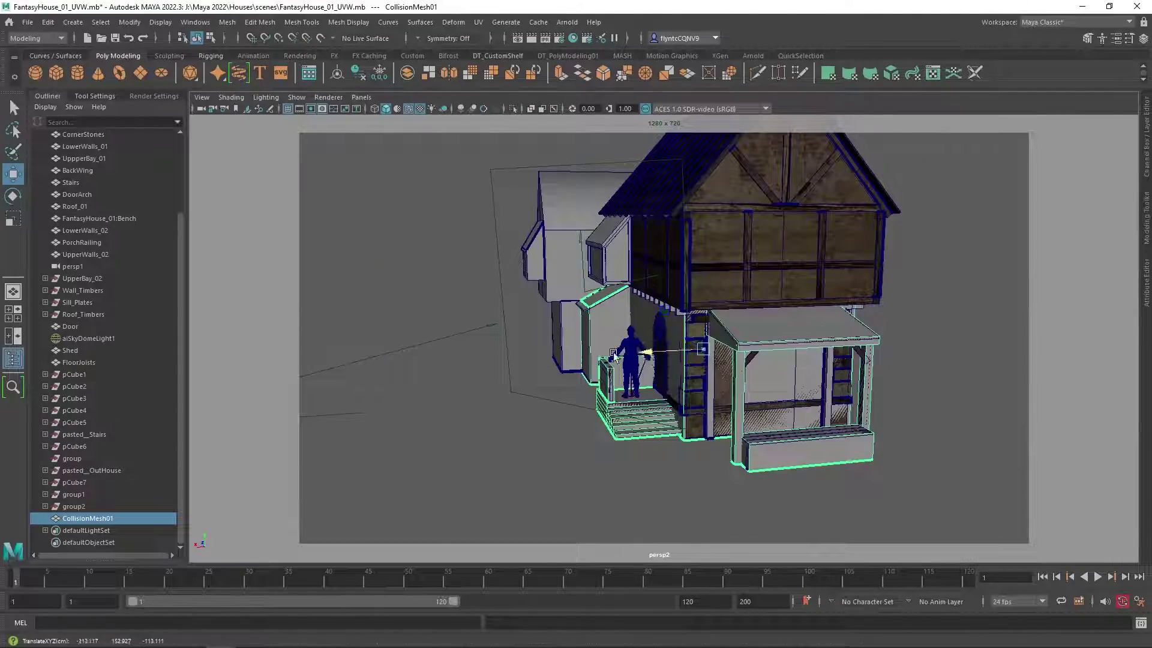
drag(646, 355, 394, 363)
alt+drag(586, 473, 633, 474)
key(ctrl+z)
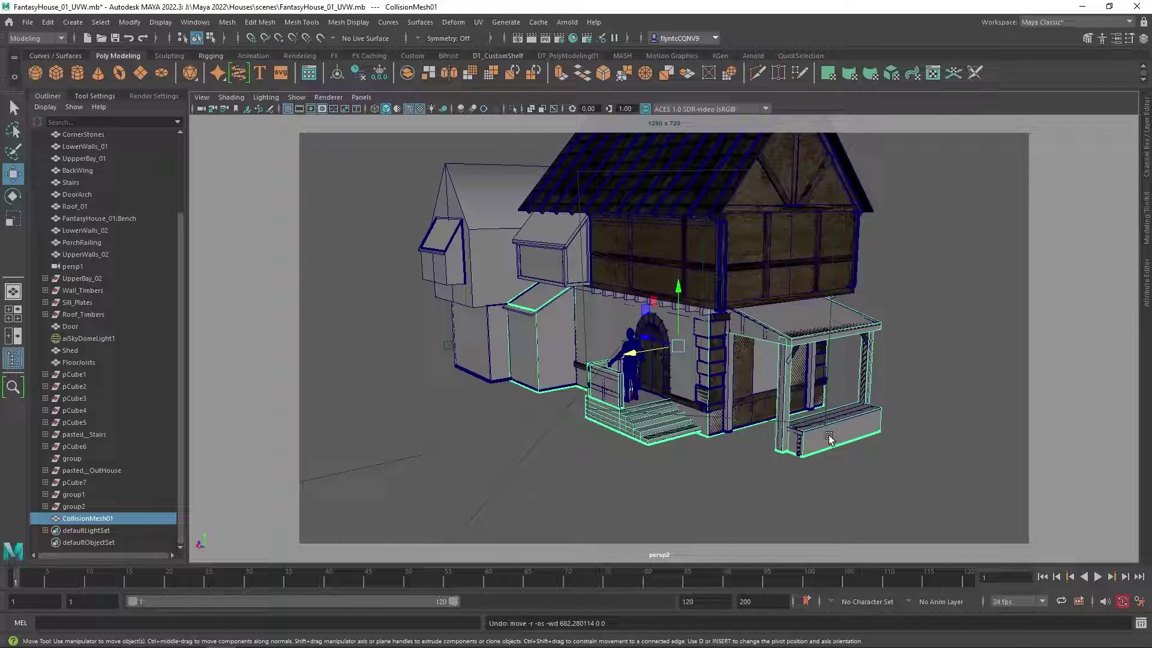
- Examine how the collision mesh simplifies the bench, shelter posts, stairs and porch railing around the mannequin
scroll(829, 436, down, 2)
scroll(831, 446, up, 8)
alt+middle_drag(892, 420, 654, 321)
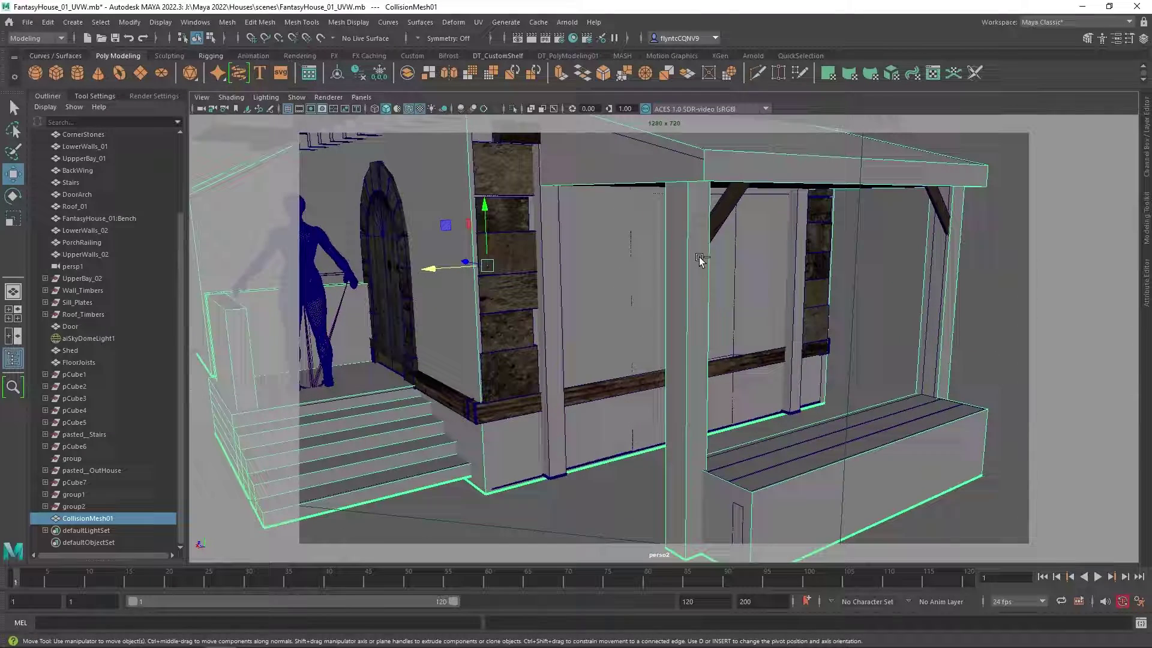
alt+middle_drag(465, 312, 676, 303)
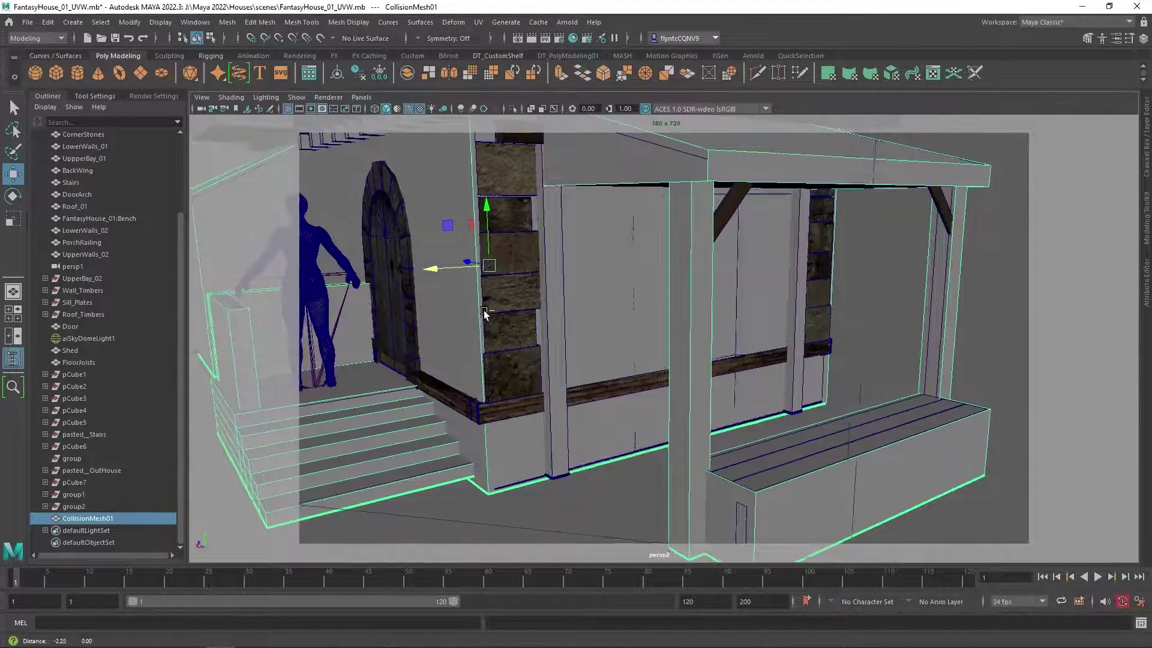
alt+middle_drag(357, 285, 453, 271)
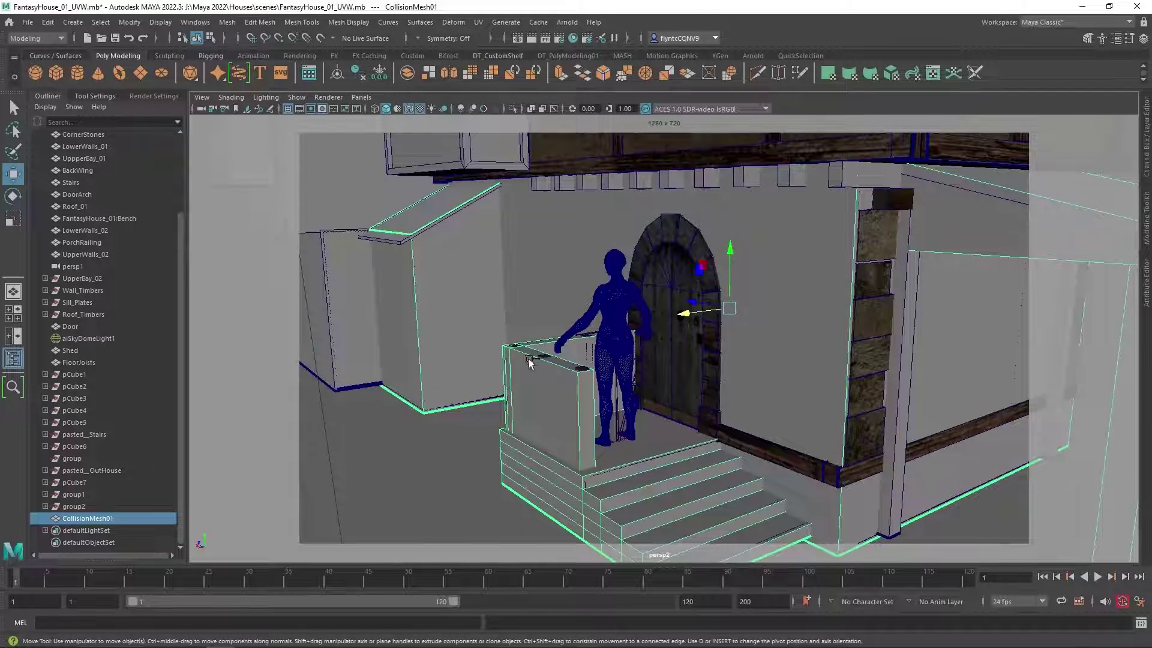
scroll(531, 389, up, 4)
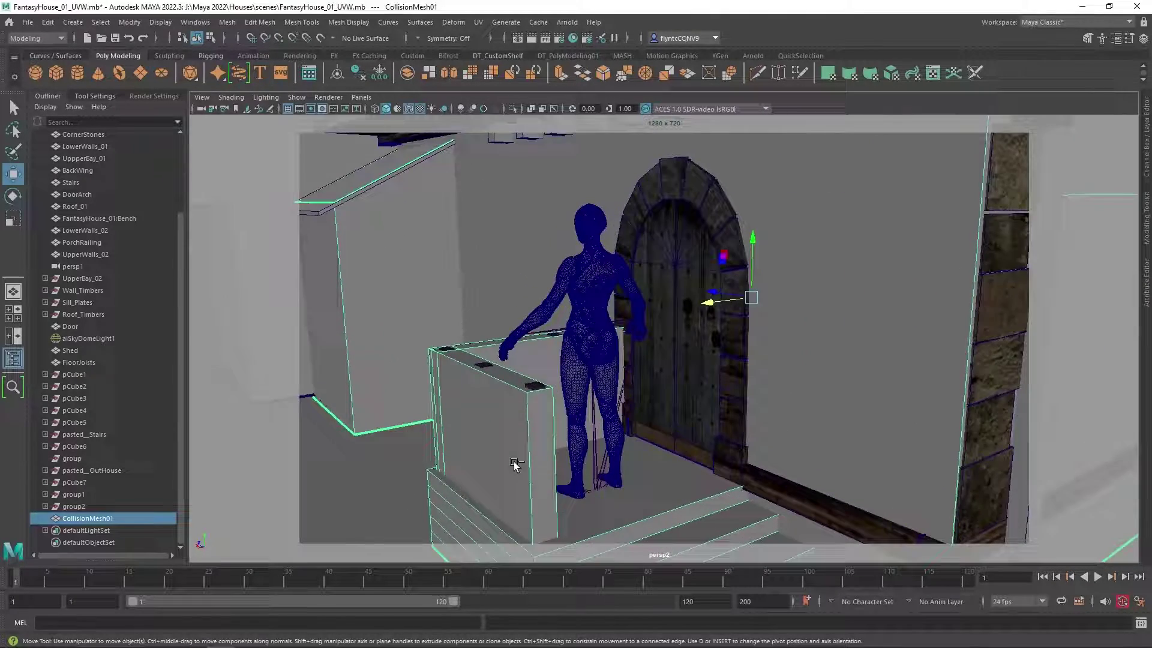
alt+middle_drag(574, 428, 587, 408)
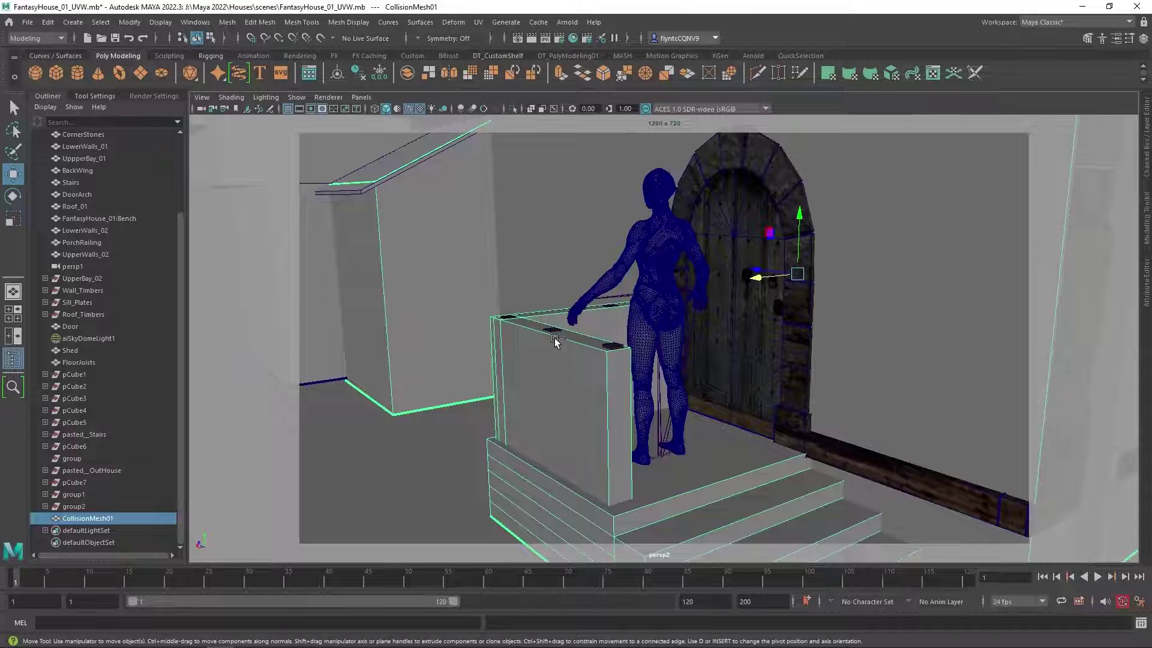
scroll(623, 440, down, 5)
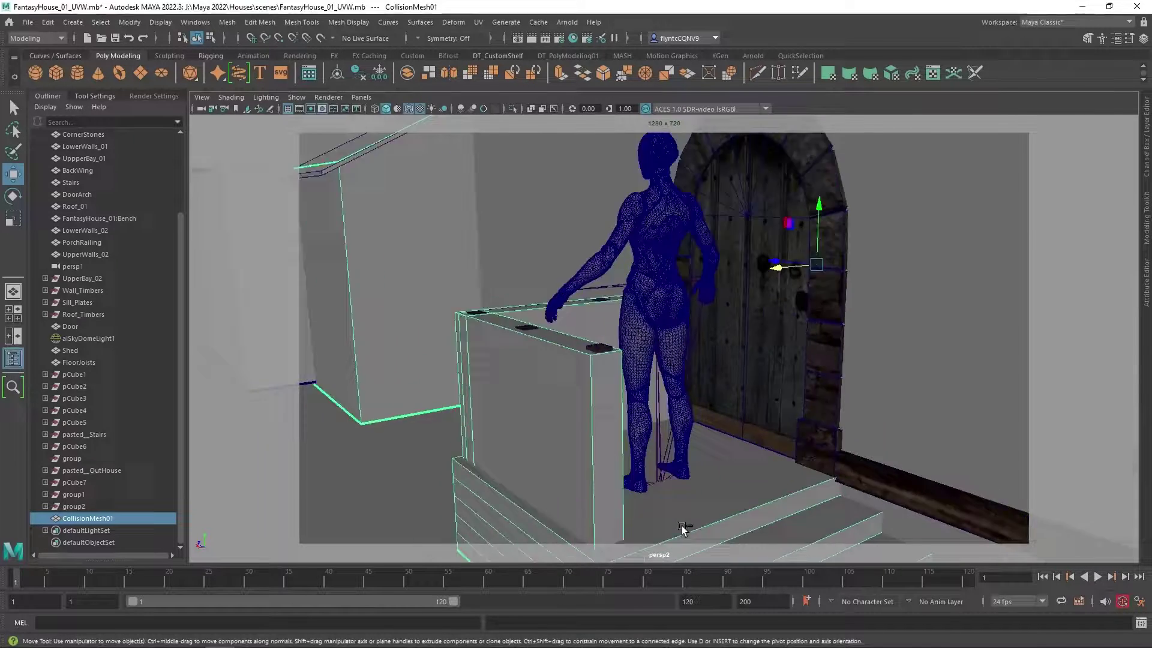
alt+drag(724, 461, 806, 248)
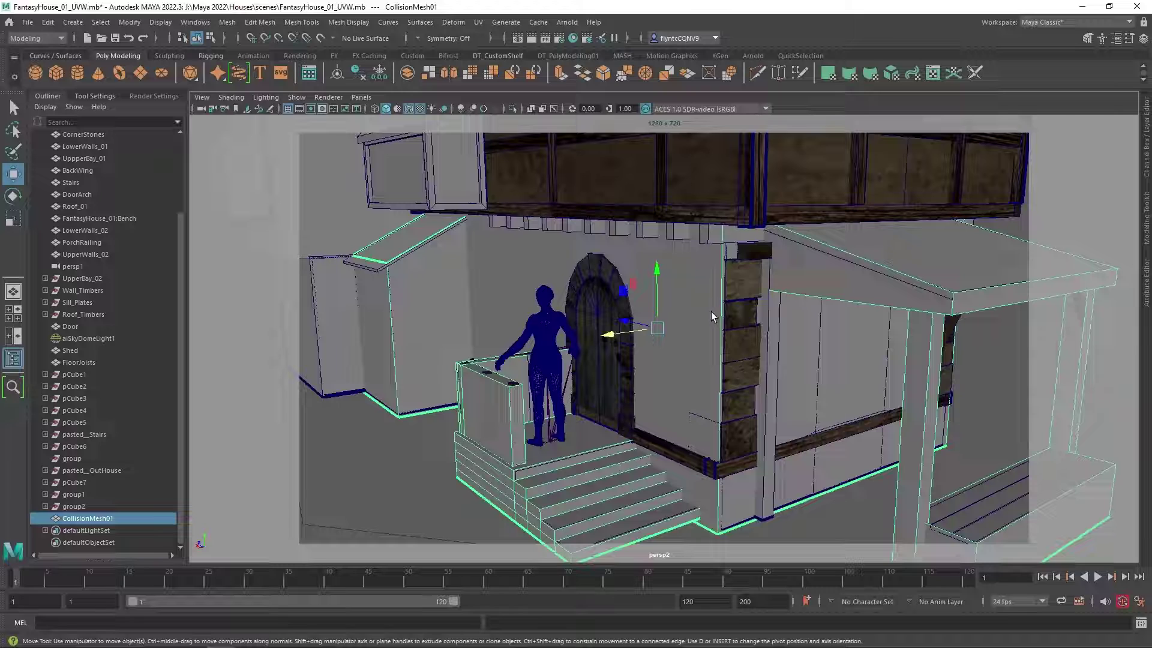
- Compare CollisionMesh01 with the detailed porch railing and shed by selecting them alternately, and examine its simplified posts and bench
click(515, 416)
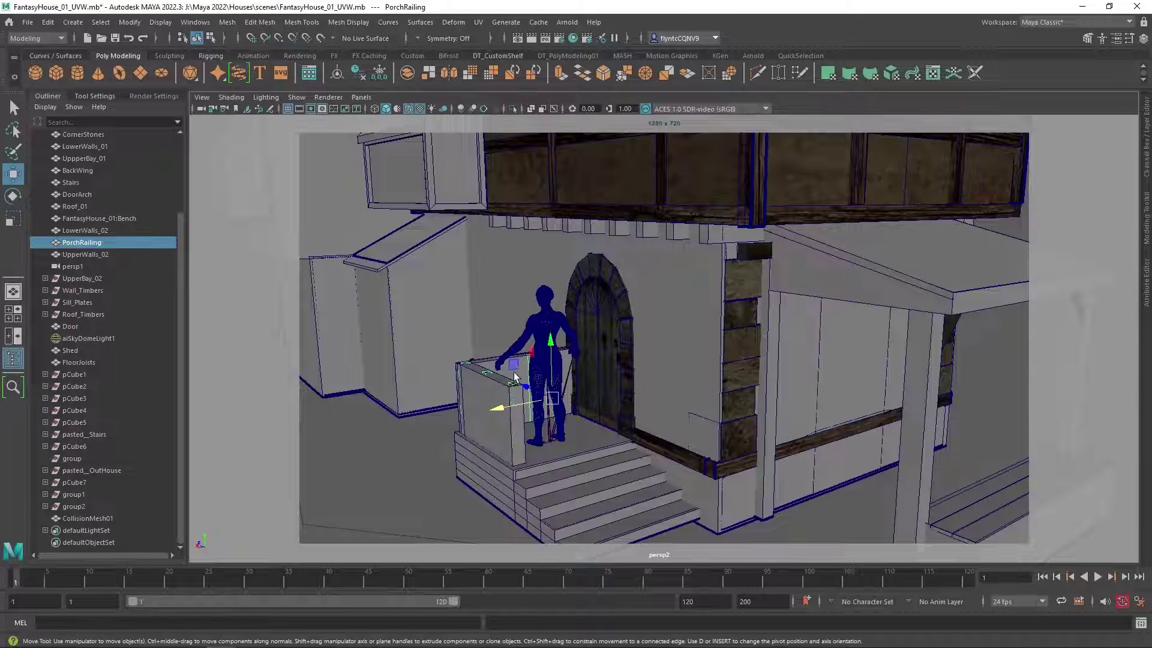
click(498, 401)
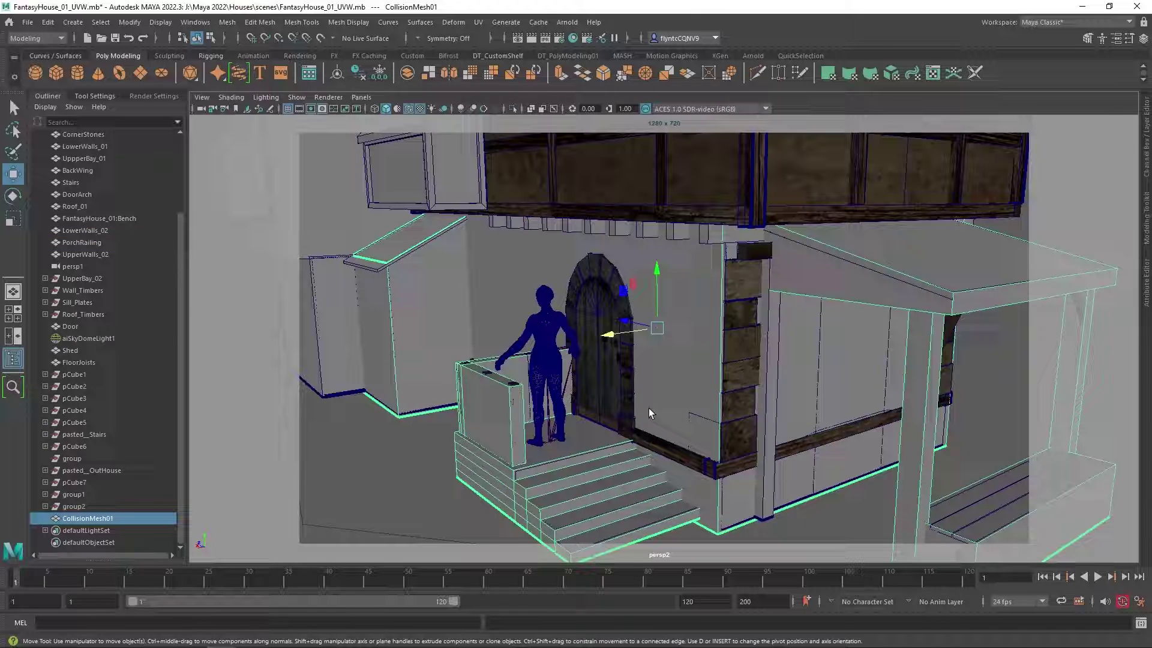
alt+middle_drag(898, 378, 737, 331)
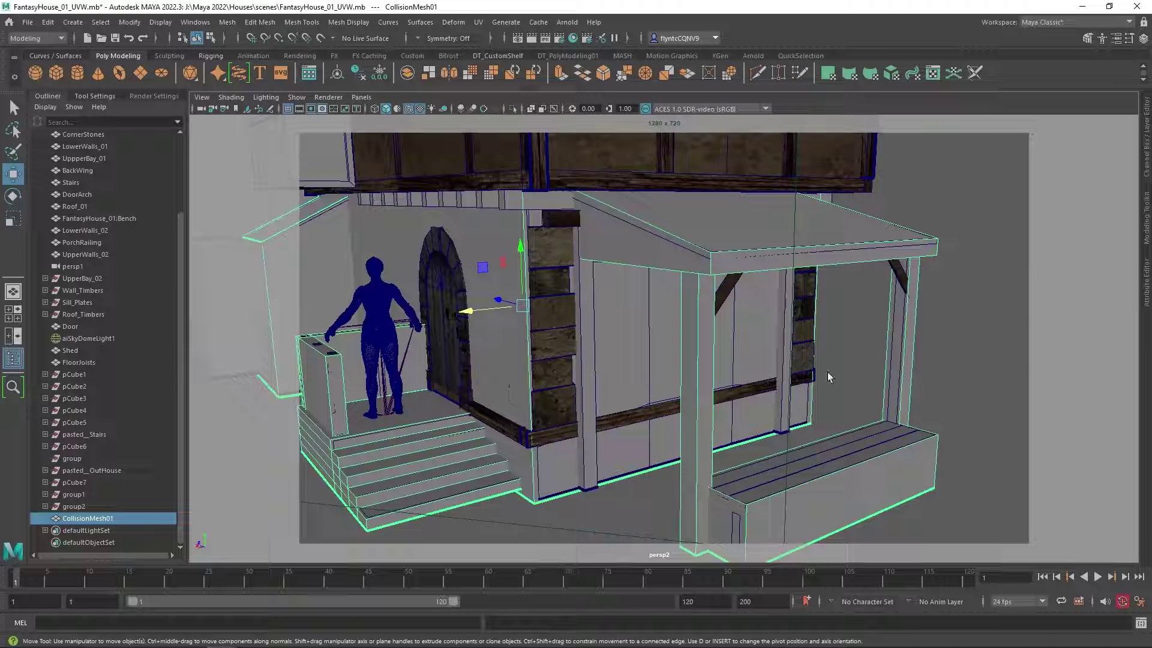
click(906, 341)
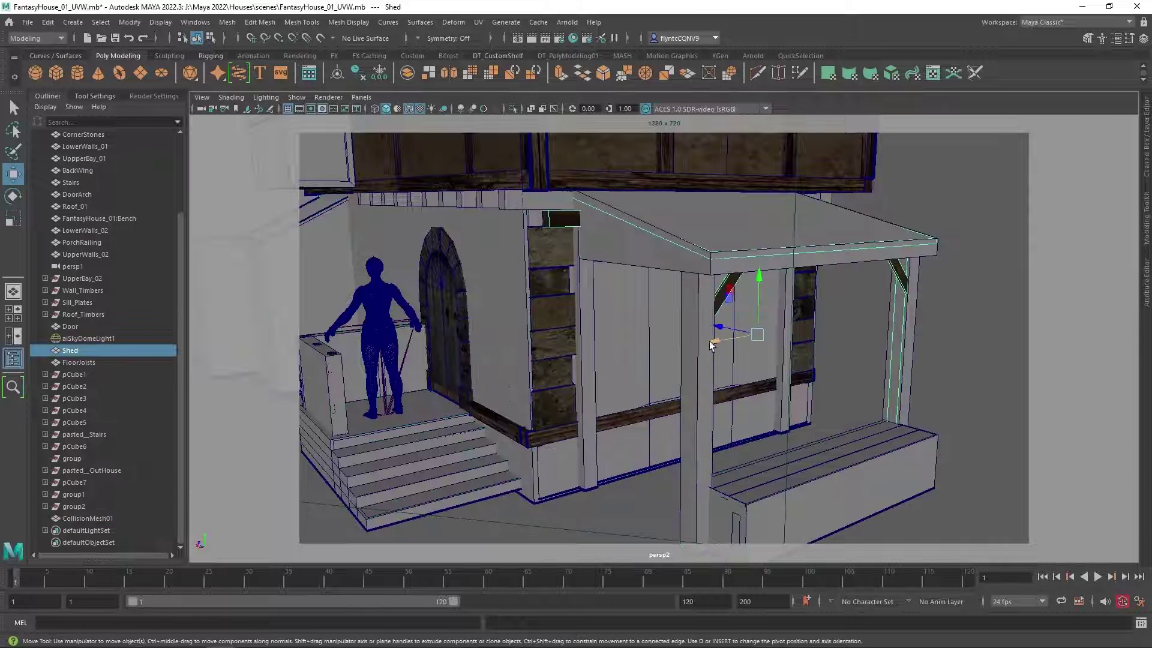
click(807, 485)
alt+middle_drag(750, 488, 704, 404)
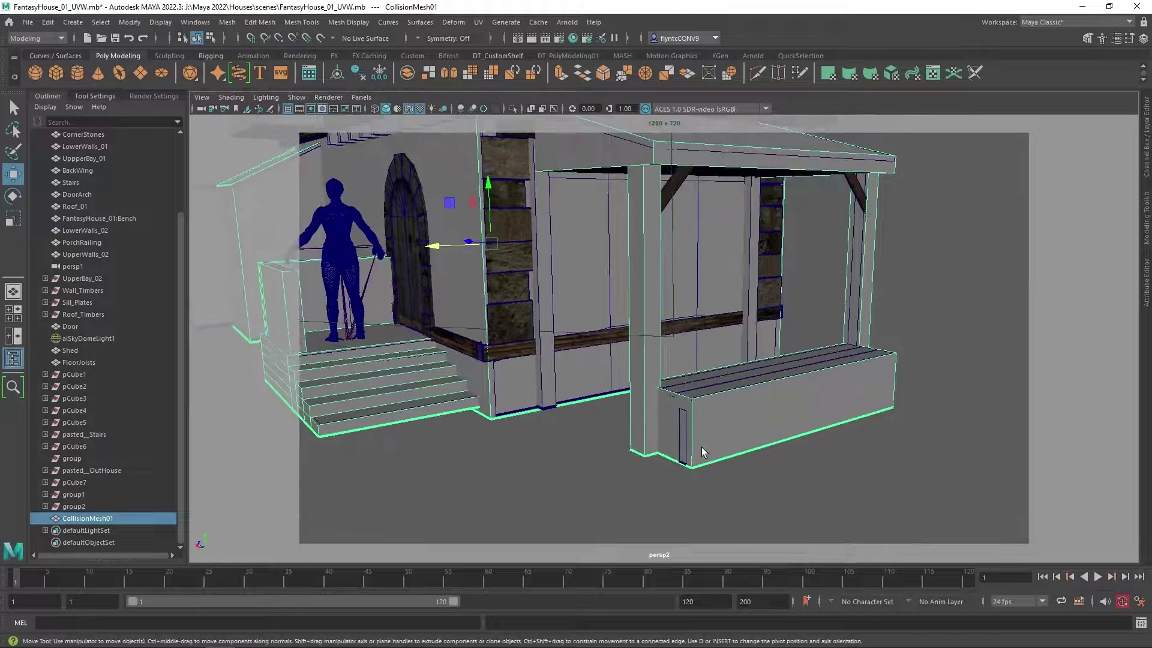
alt+middle_drag(701, 448, 725, 497)
alt+drag(725, 496, 733, 492)
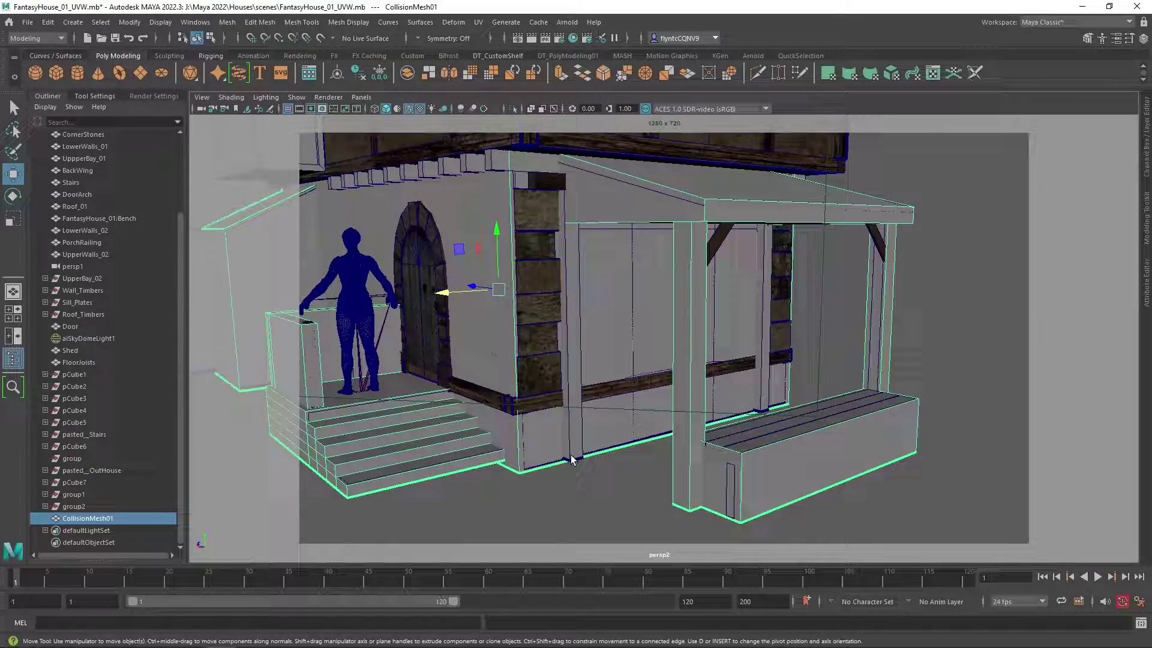
alt+middle_drag(409, 378, 585, 471)
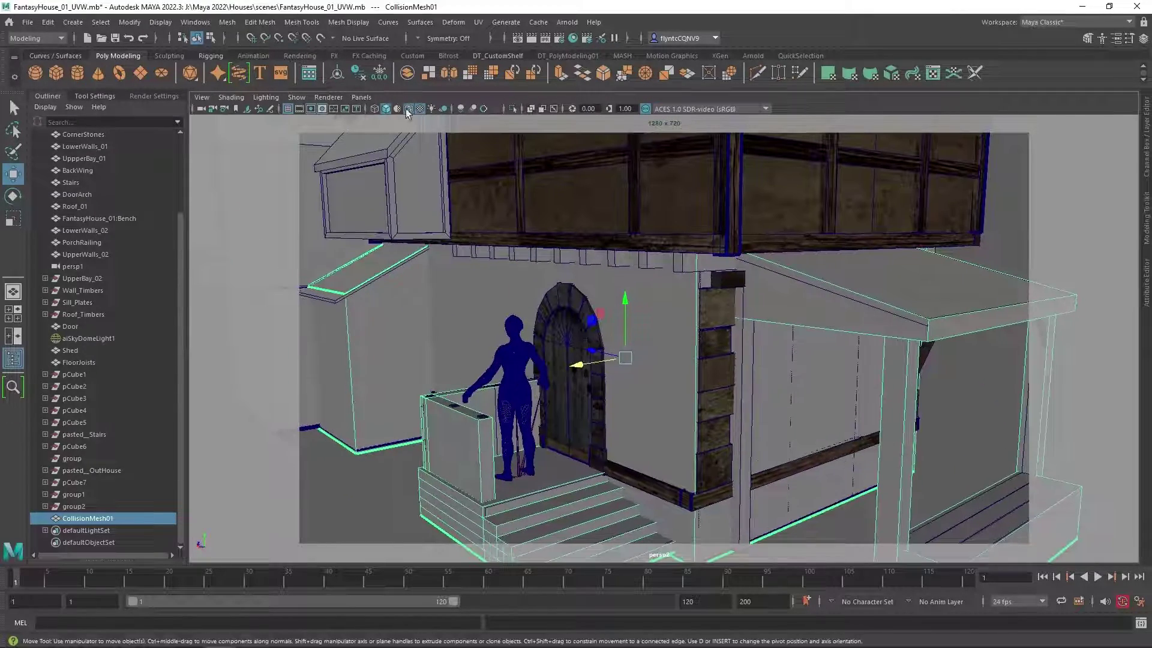
click(227, 23)
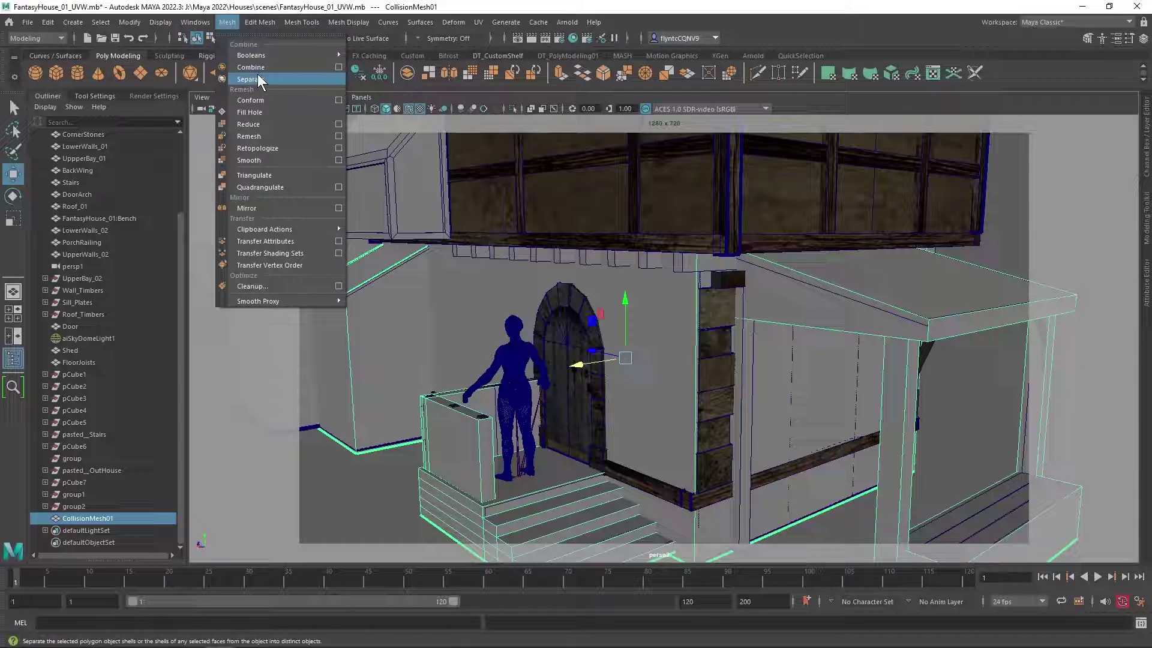
click(324, 7)
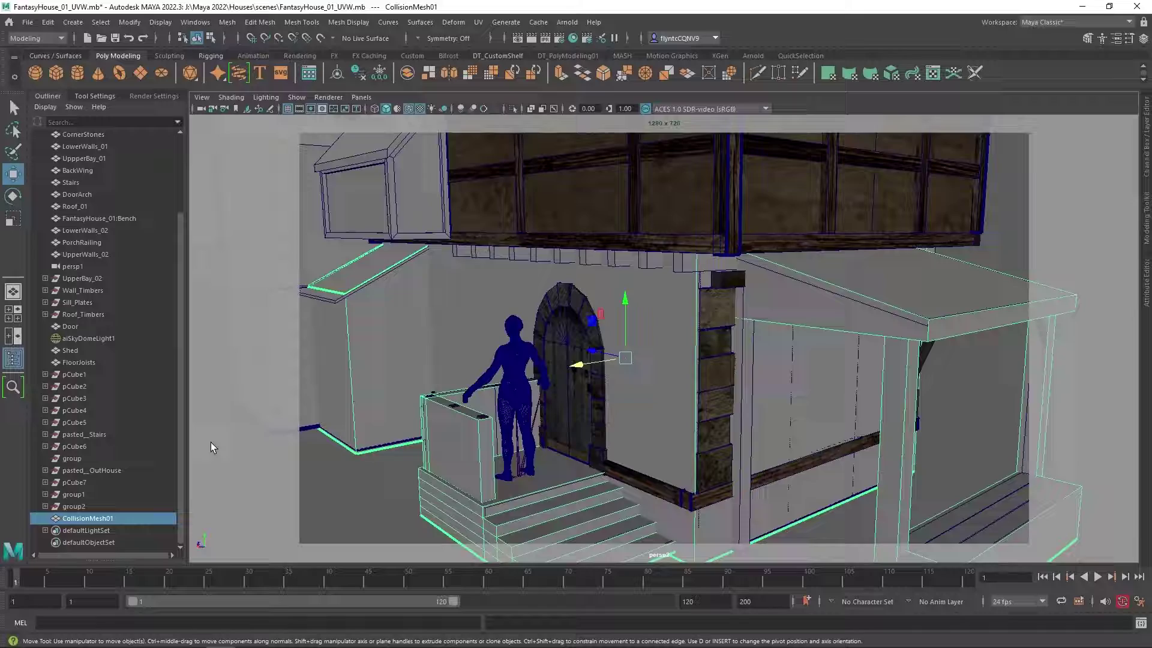
scroll(812, 333, up, 2)
scroll(805, 347, down, 4)
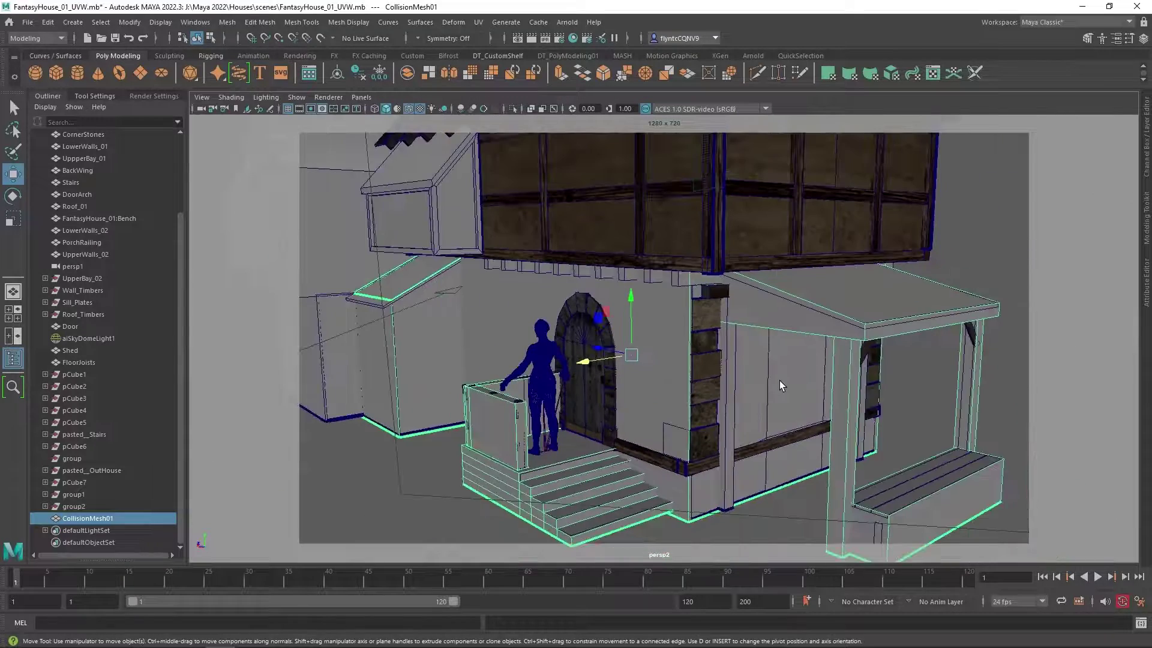
alt+drag(779, 381, 755, 362)
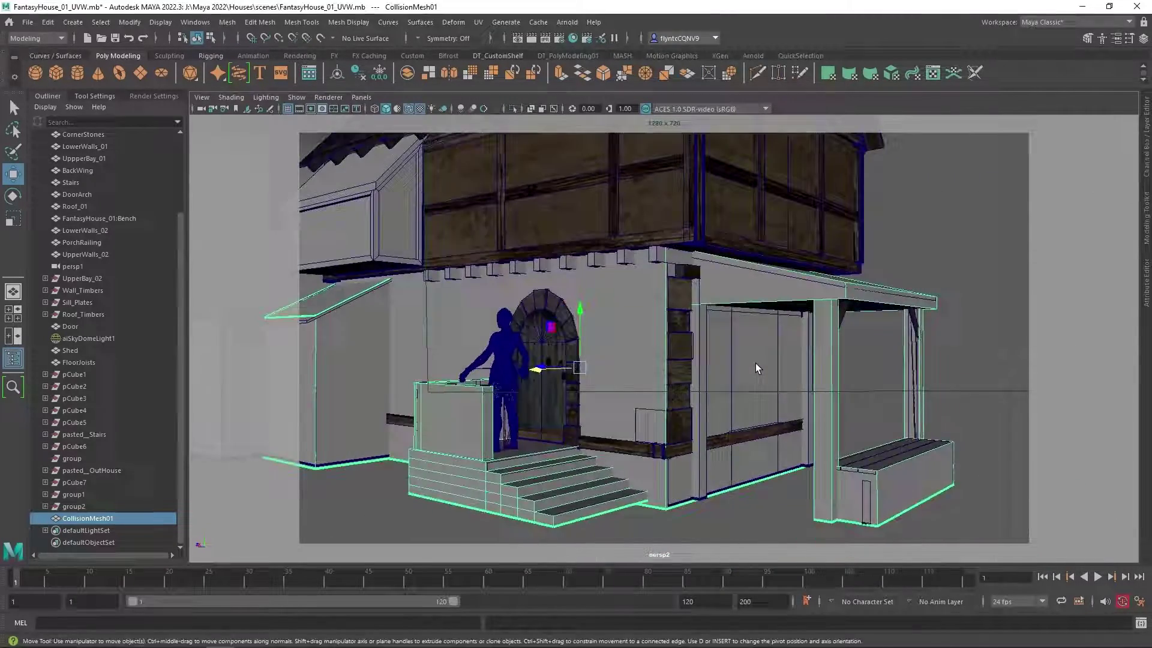
alt+middle_drag(586, 273, 693, 337)
alt+middle_drag(765, 305, 730, 276)
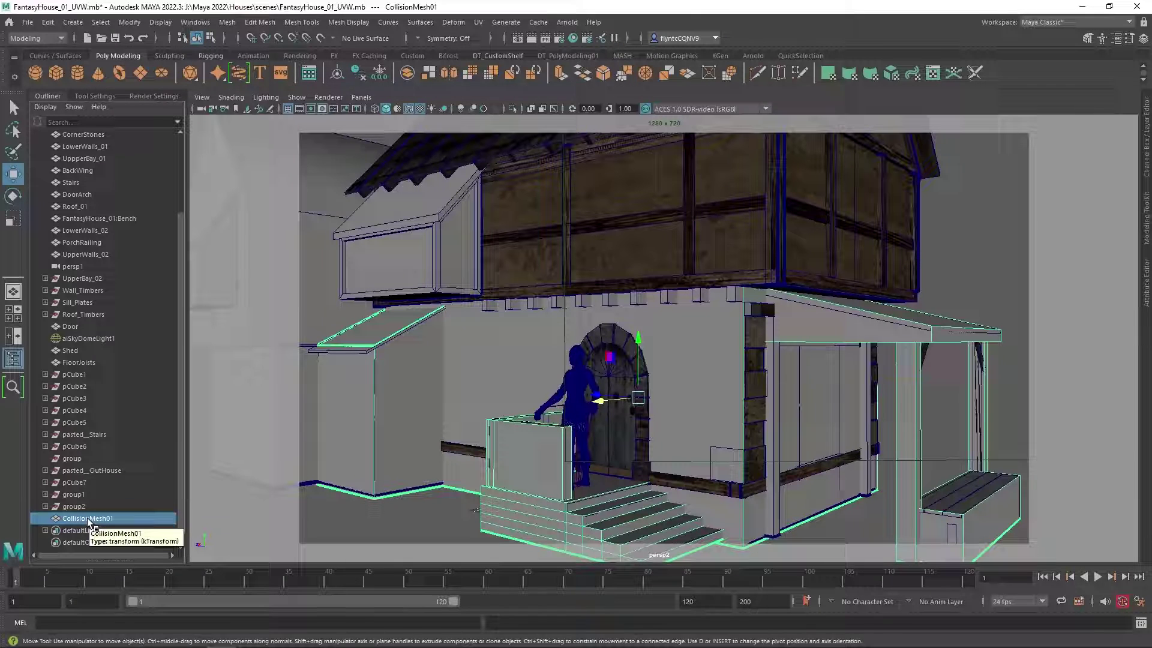
- Export only the selected CollisionMesh01 object as an FBX file named CollisionMesh01 in the project's scenes folder
click(27, 23)
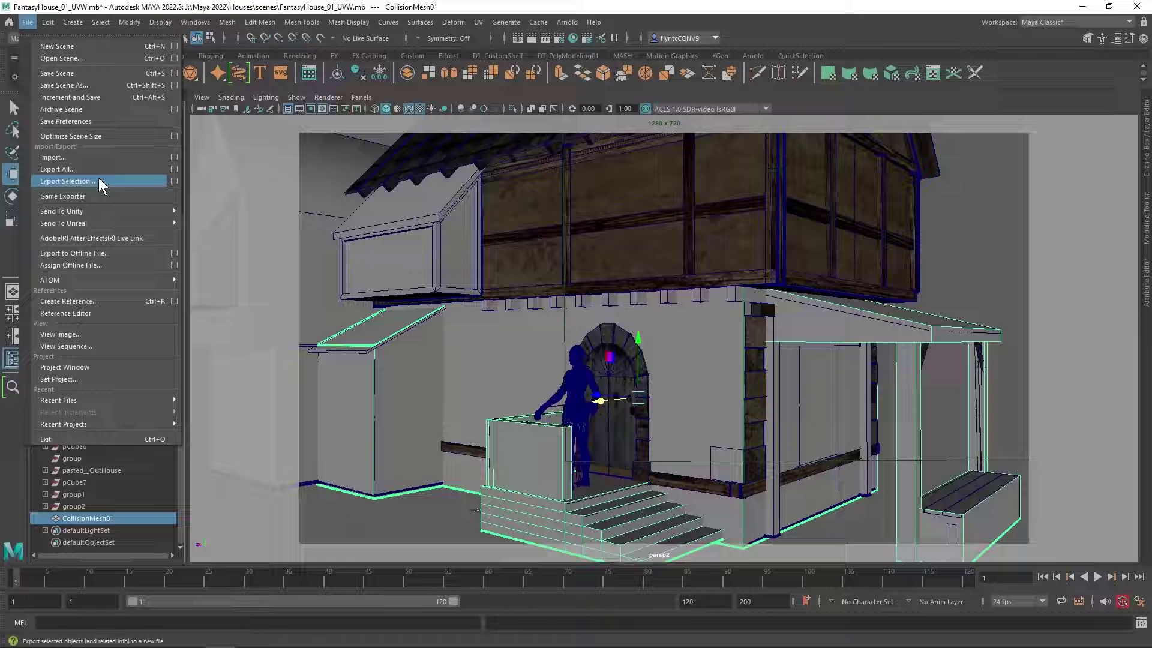
click(156, 183)
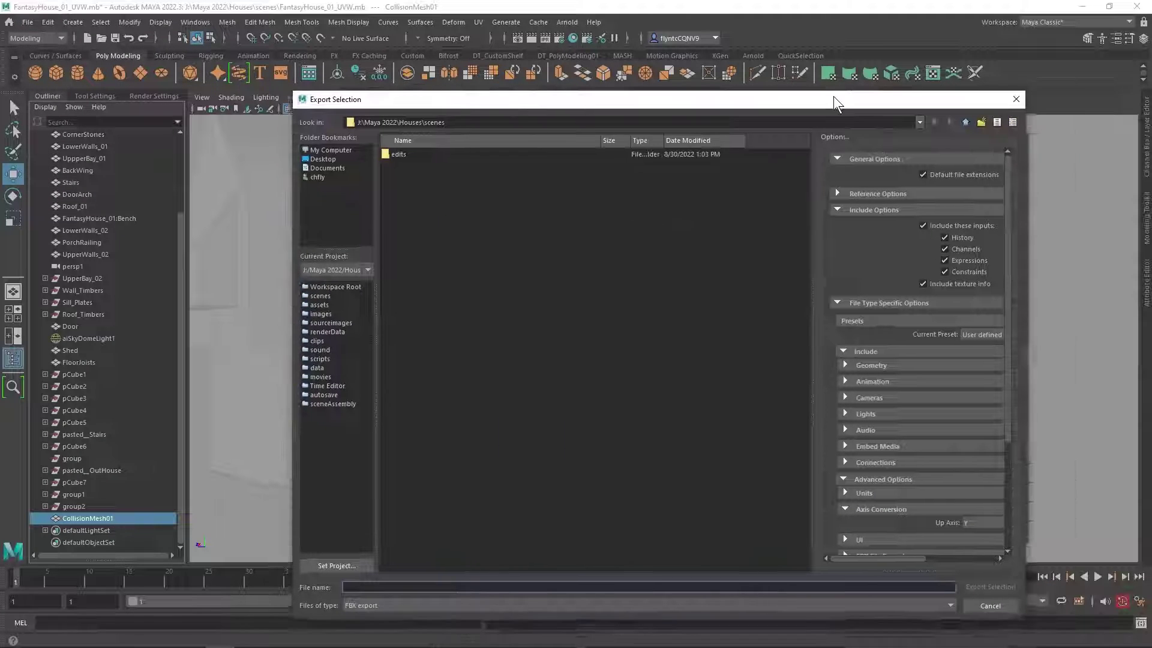
drag(833, 96, 797, 87)
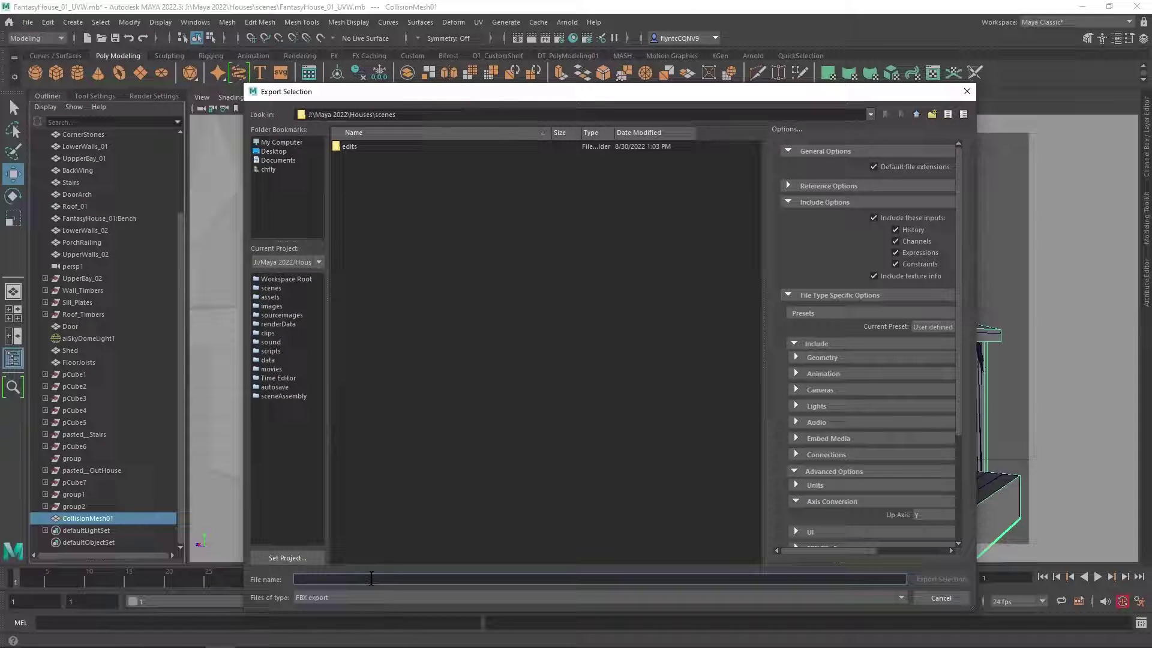
text(Collisio)
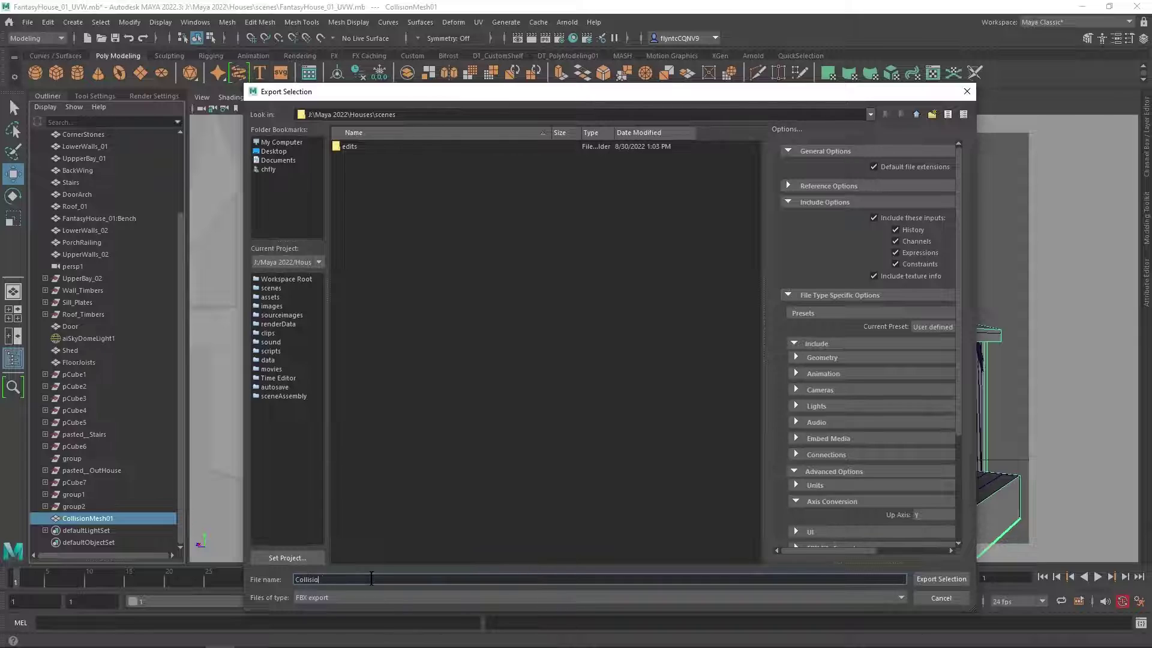
text(nMesh01)
click(952, 579)
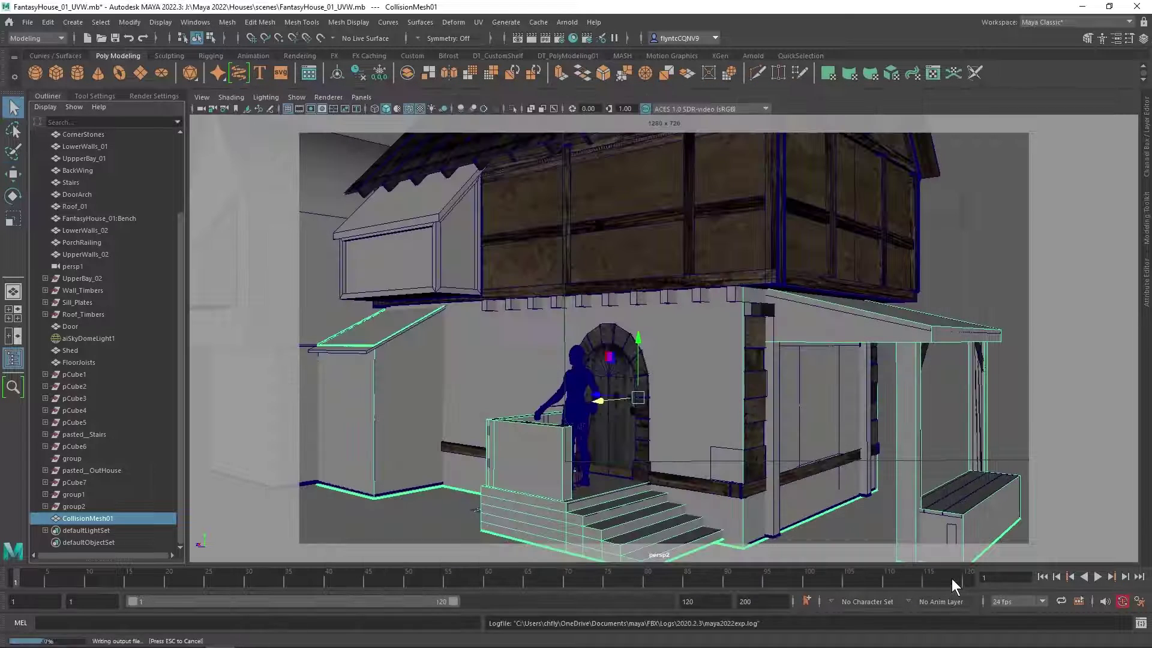
- Examine the side extension, its lower walls and the back wing, selecting the wall pieces to see which lie outside CollisionMesh01
alt+middle_drag(448, 383, 740, 323)
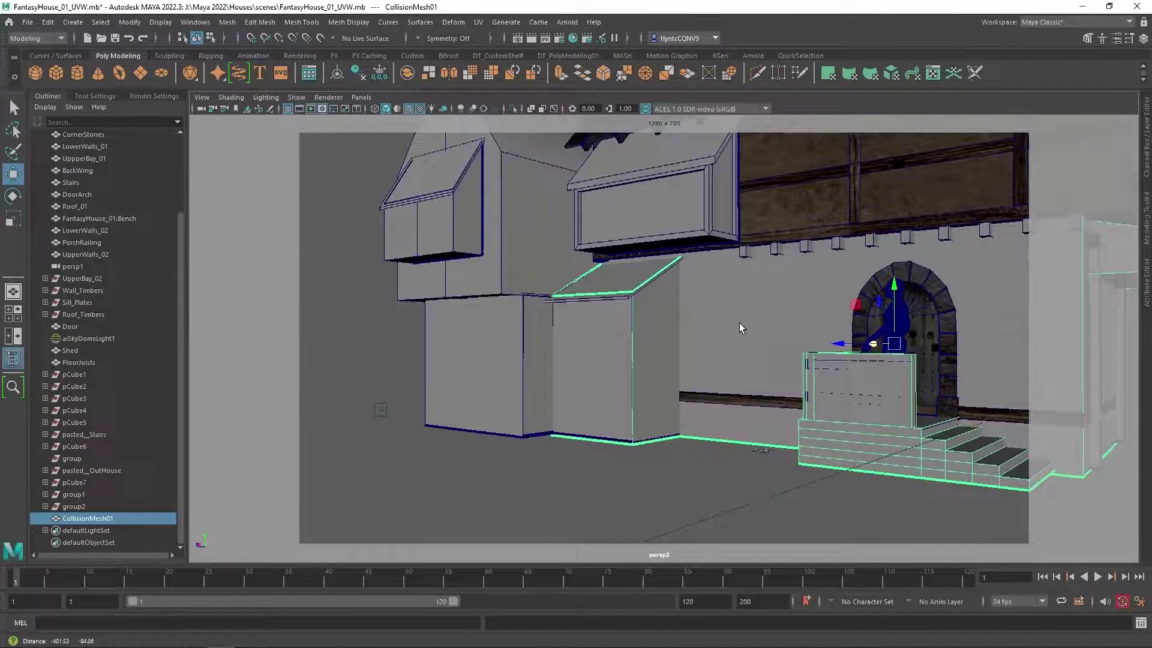
alt+drag(624, 334, 646, 327)
click(627, 323)
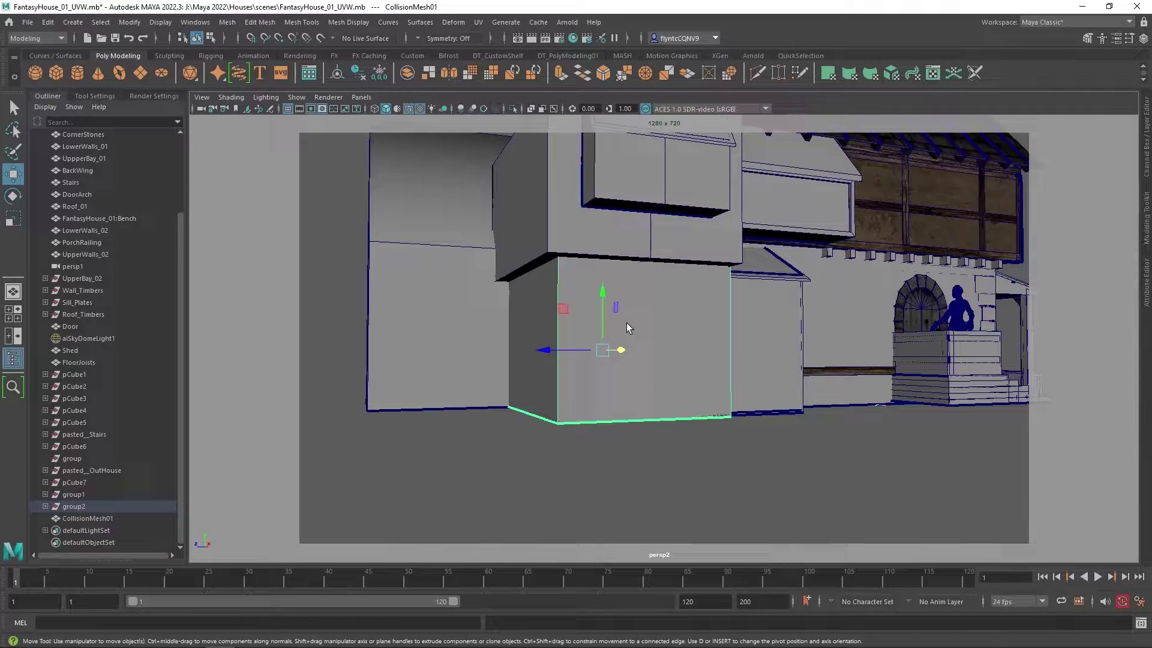
click(468, 322)
click(574, 326)
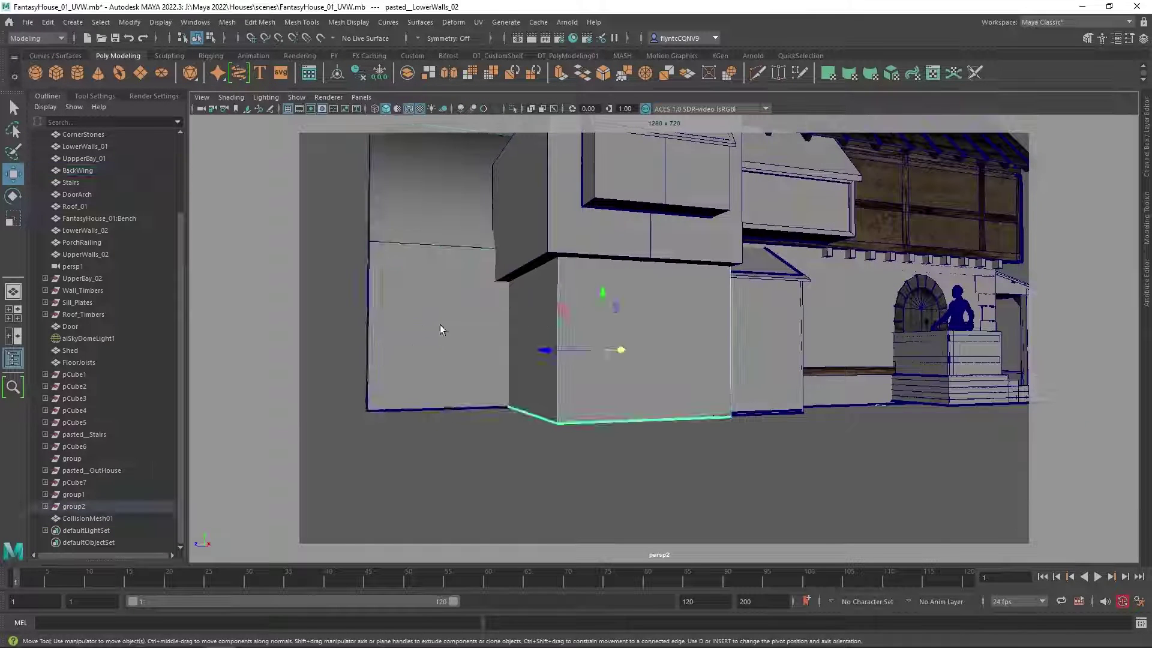
mouse_move(754, 353)
alt+mouse_down()
mouse_move(838, 362)
mouse_move(764, 348)
alt+mouse_up()
alt+middle_drag(765, 348, 764, 276)
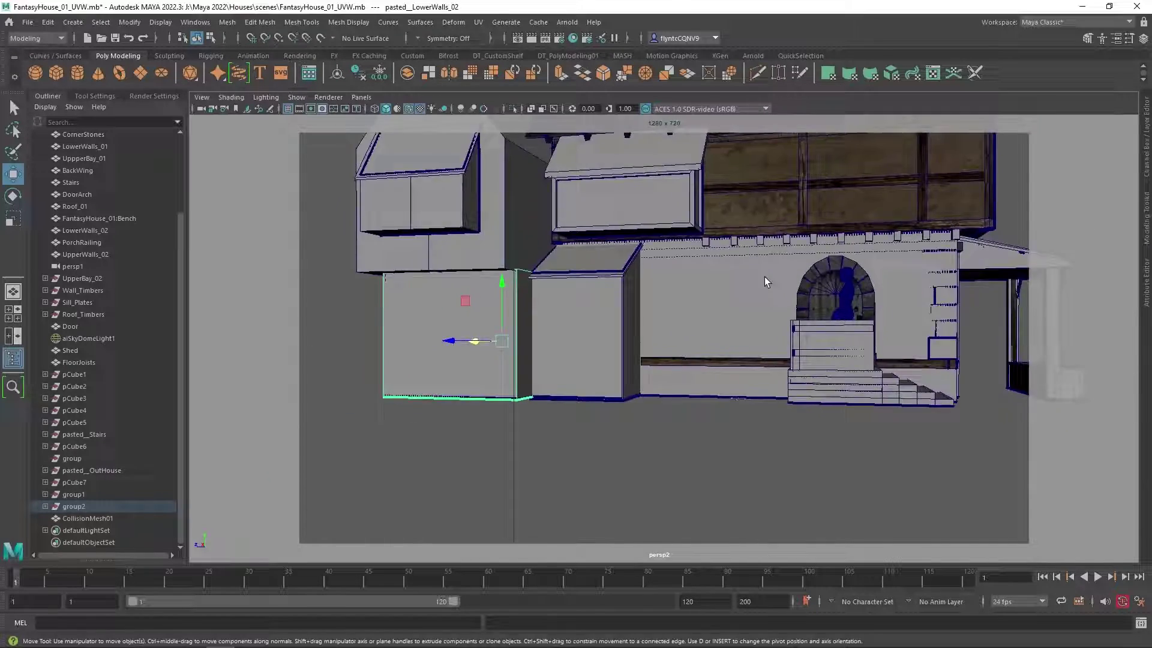
alt+drag(765, 276, 611, 373)
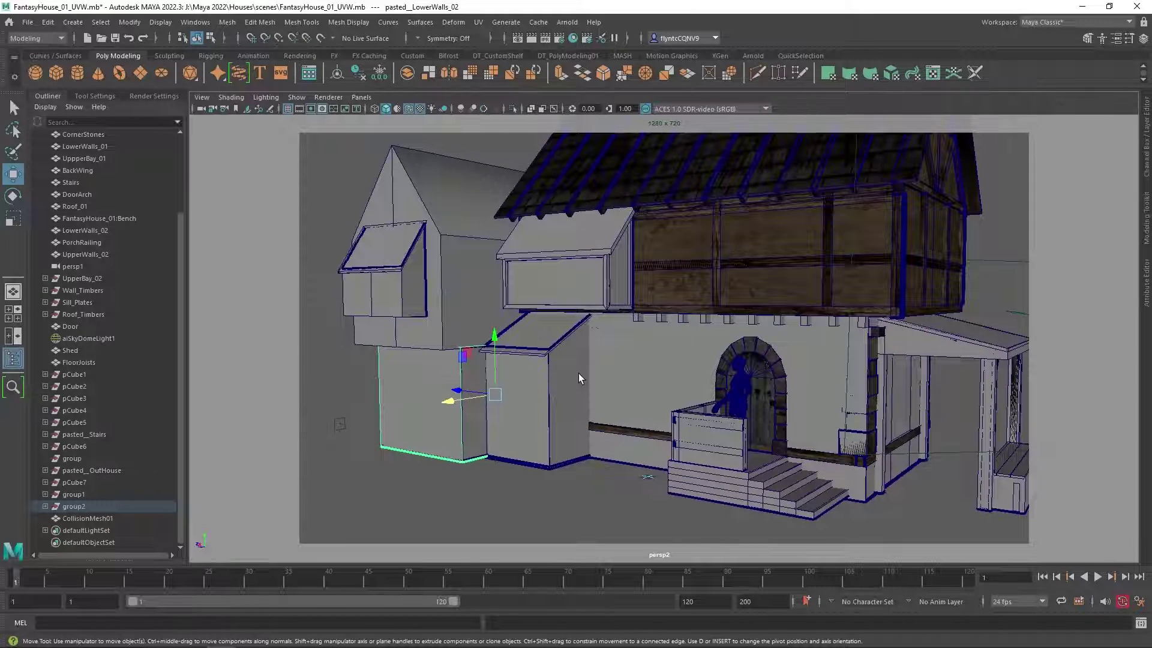
- Switch to File Explorer, check the exported CollisionMesh01 file in the Houses scenes folder, and close the window
key(alt+Tab)
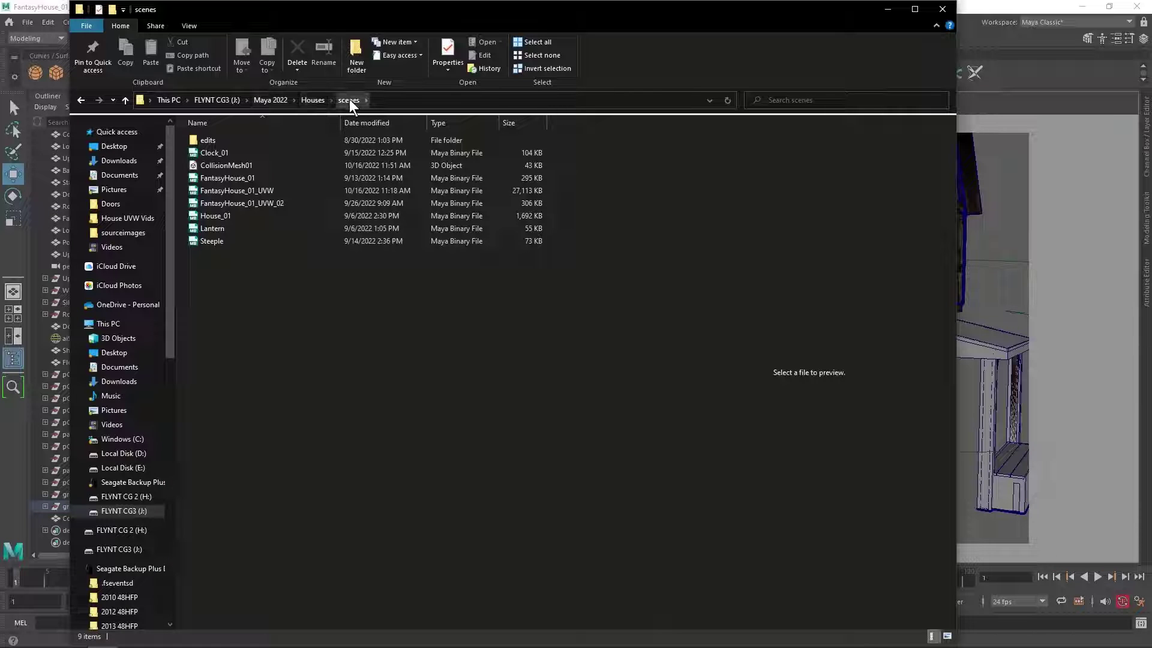
click(241, 166)
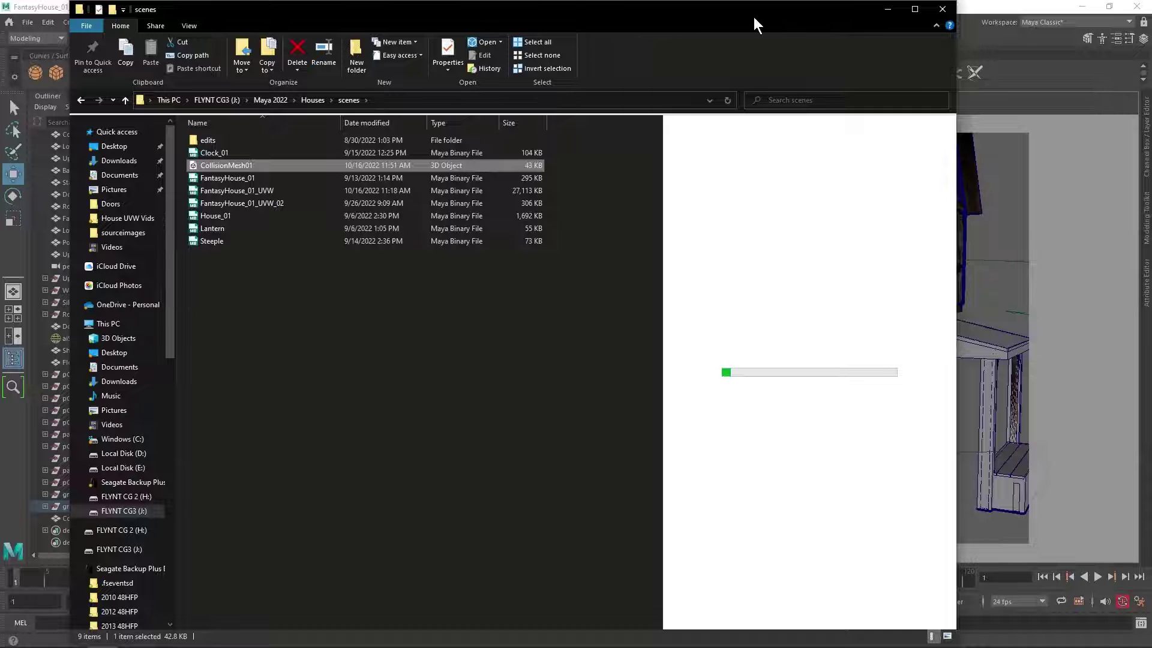
click(947, 12)
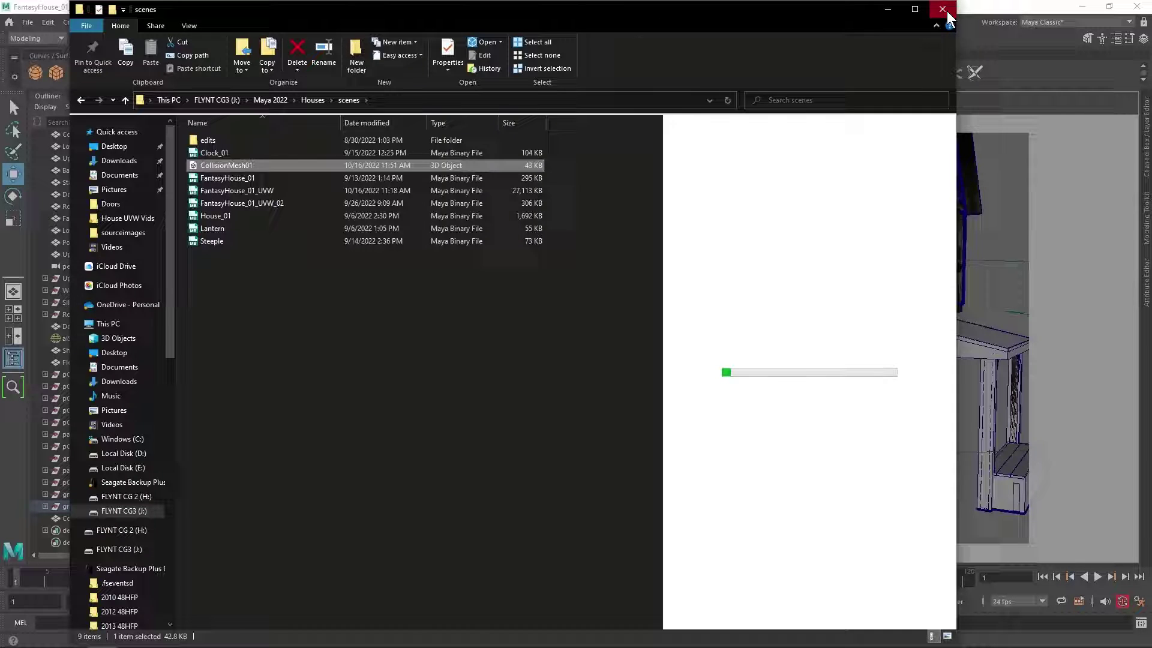